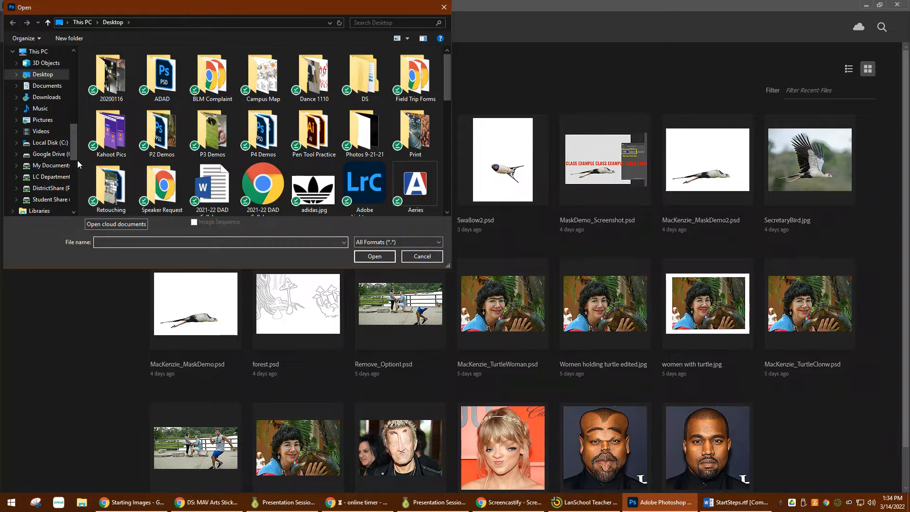
Step: Open EmptyEgg.jpg and MrIncredible.png from the Google Drive folder 9_LayerMasks > 2_Overlapping (Easter Egg) > Starting Images
{"action": "left_click", "coordinate": [48, 154]}
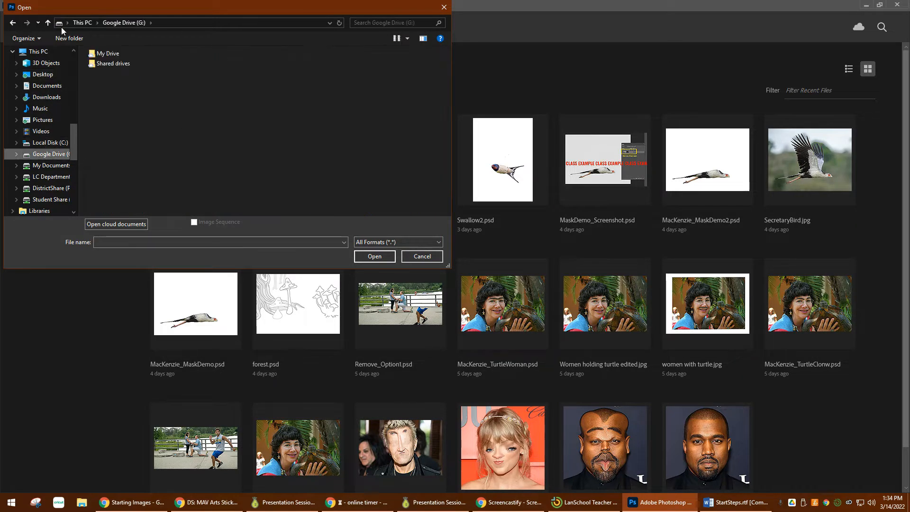
{"action": "double_click", "coordinate": [101, 56]}
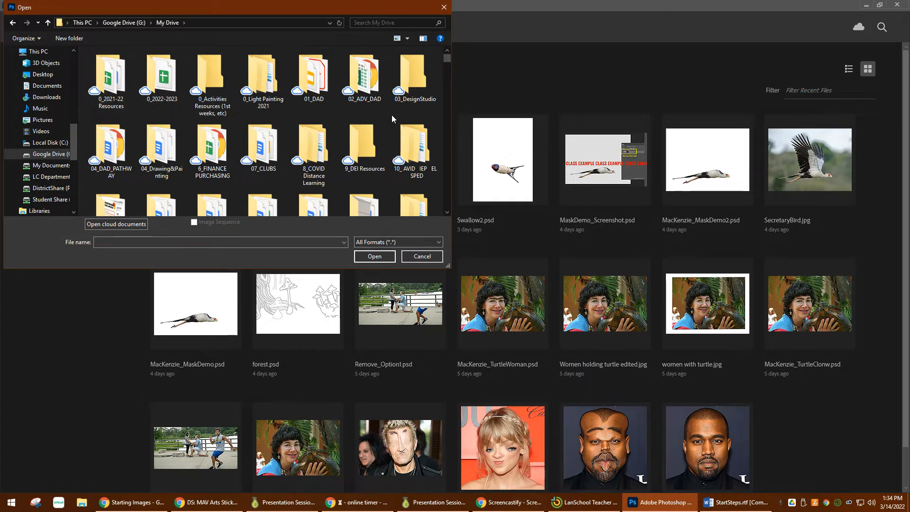
{"action": "double_click", "coordinate": [313, 78]}
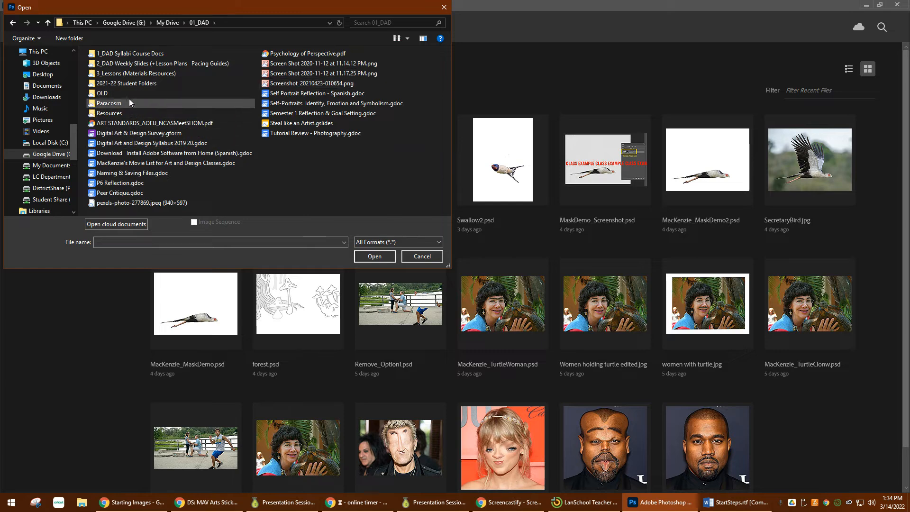
{"action": "double_click", "coordinate": [138, 74]}
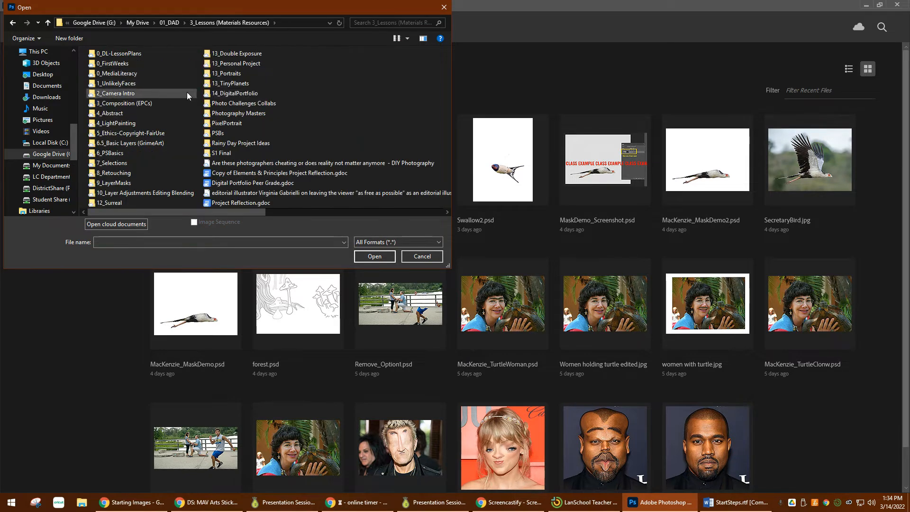
{"action": "double_click", "coordinate": [128, 184]}
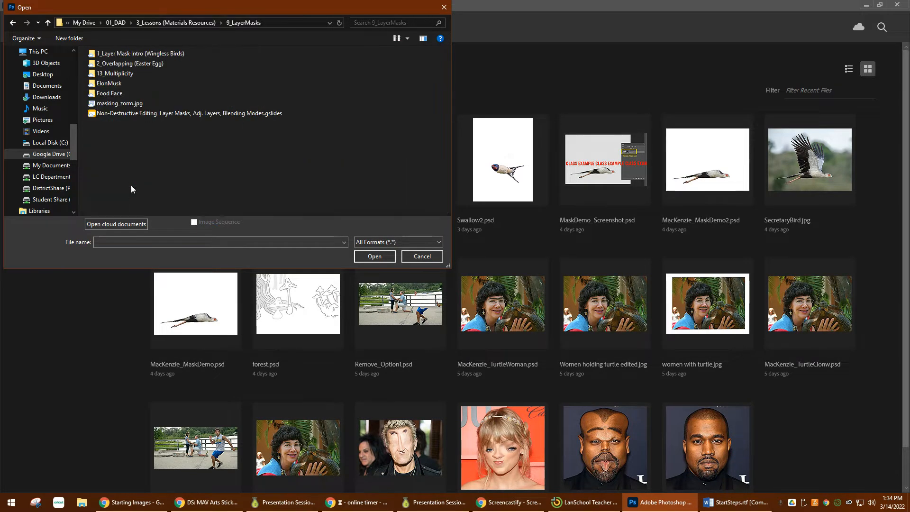
{"action": "double_click", "coordinate": [116, 63]}
{"action": "double_click", "coordinate": [130, 74]}
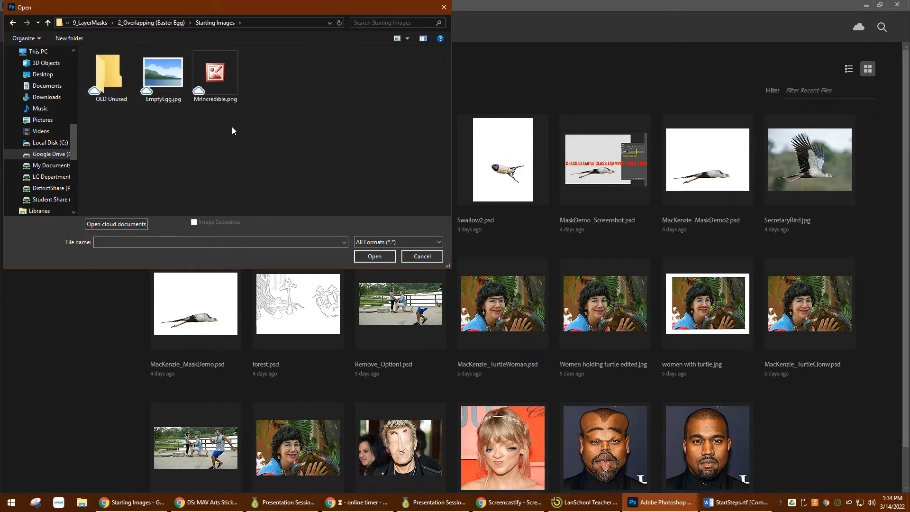
{"action": "left_click_drag", "start_coordinate": [236, 128], "coordinate": [182, 81]}
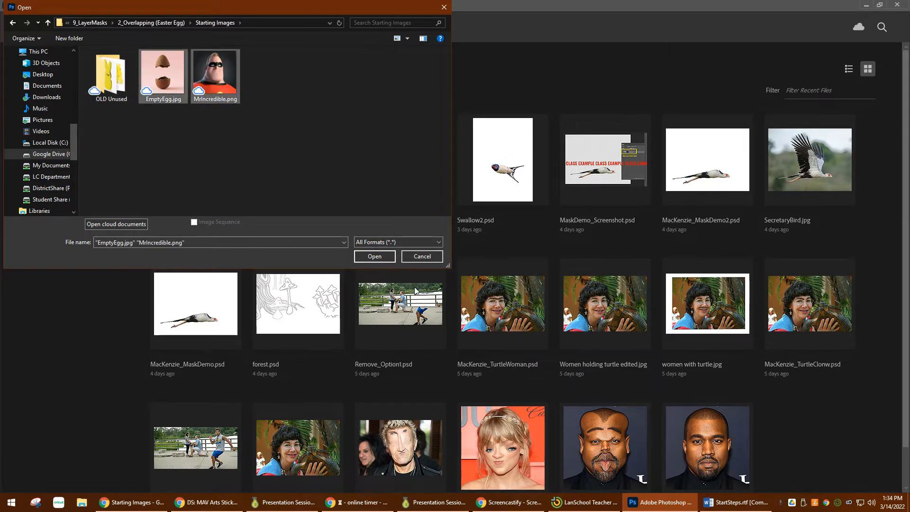
{"action": "left_click", "coordinate": [374, 256]}
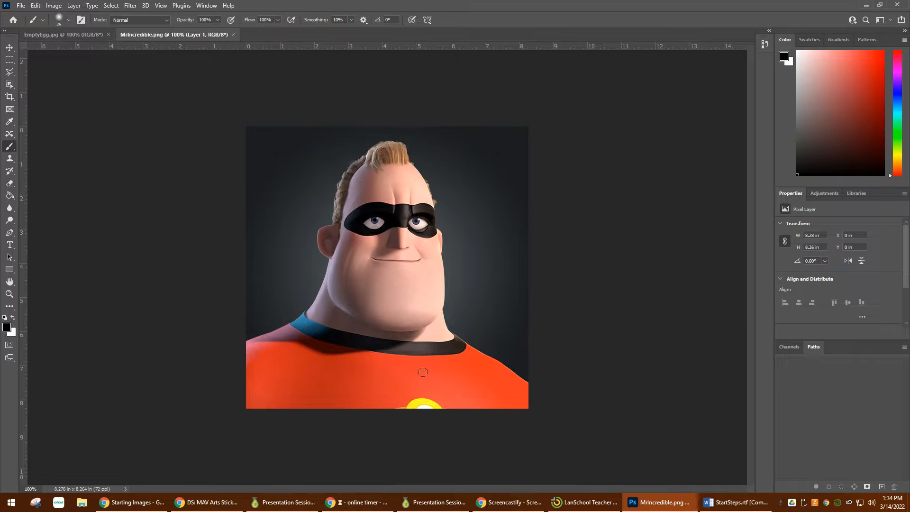
Step: Copy the Mr. Incredible image onto the egg picture in EmptyEgg.jpg, accepting the colour conversion, and close MrIncredible.png
{"action": "left_click", "coordinate": [64, 37]}
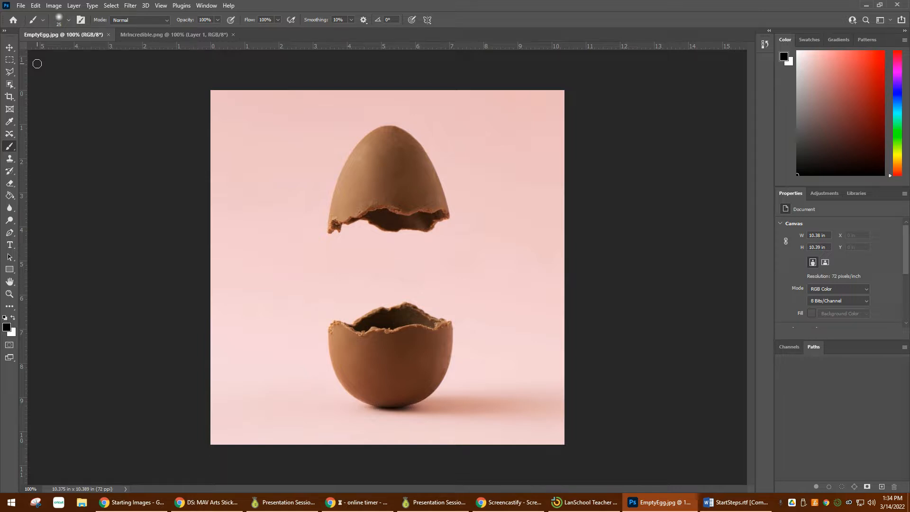
{"action": "left_click", "coordinate": [139, 36]}
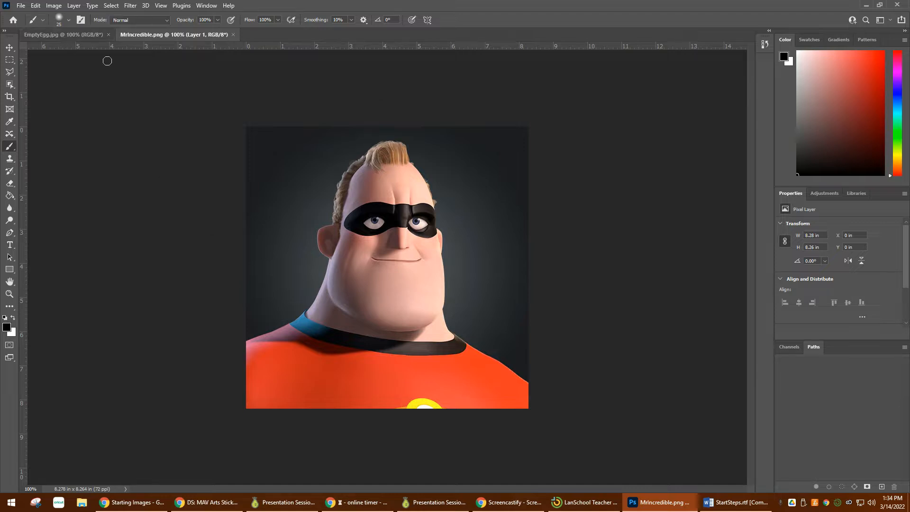
{"action": "left_click", "coordinate": [10, 47]}
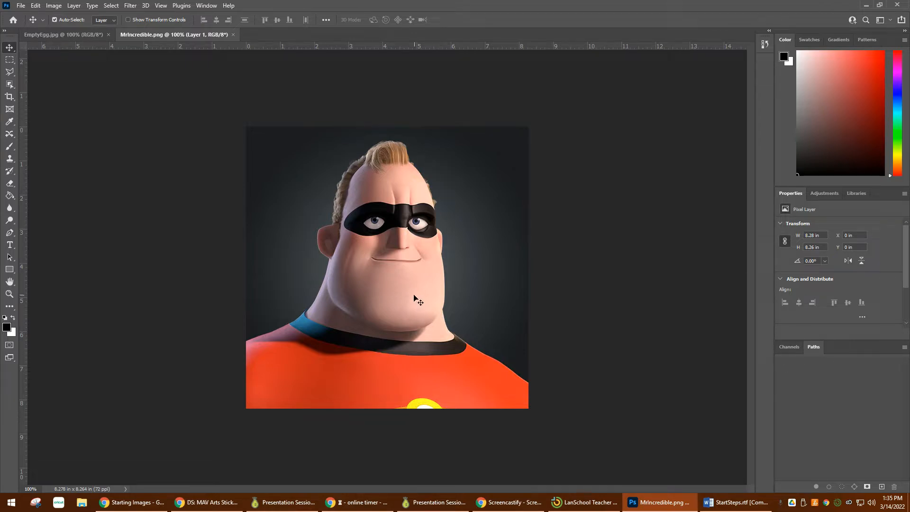
{"action": "left_click_drag", "start_coordinate": [407, 196], "coordinate": [443, 217]}
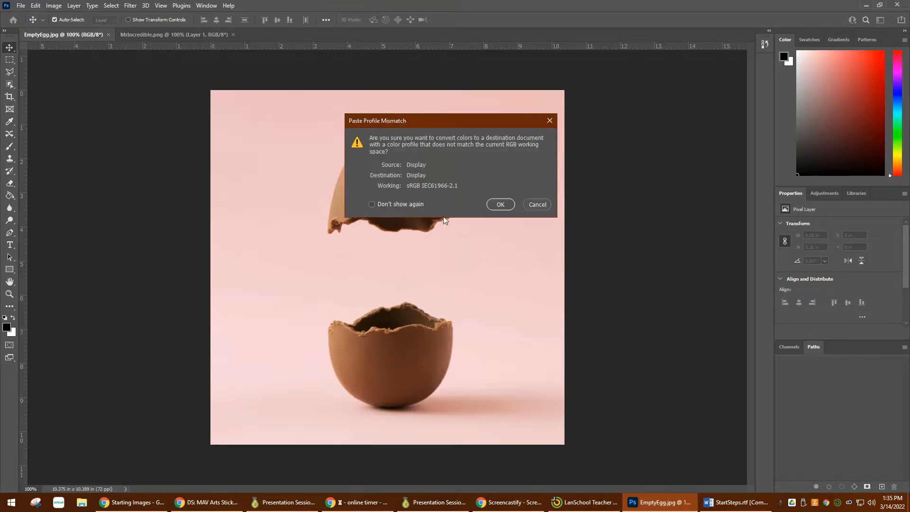
{"action": "left_click", "coordinate": [499, 204]}
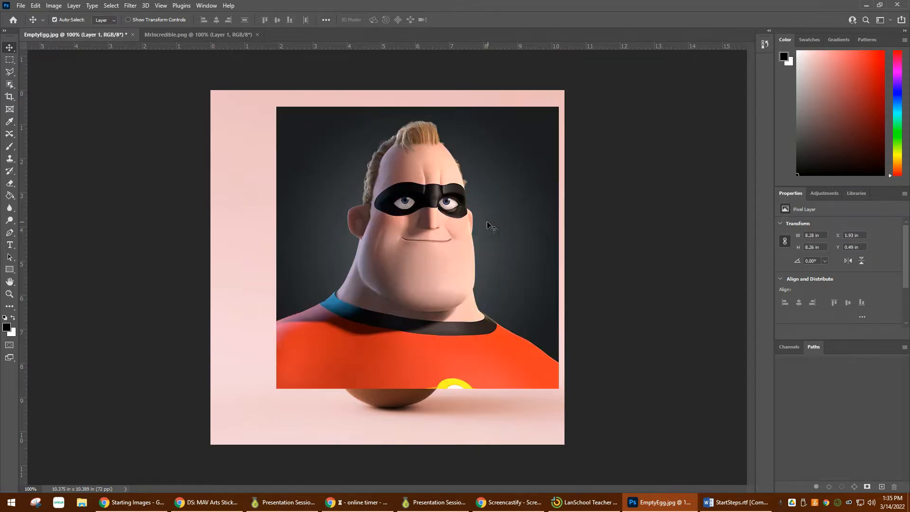
{"action": "left_click", "coordinate": [194, 36]}
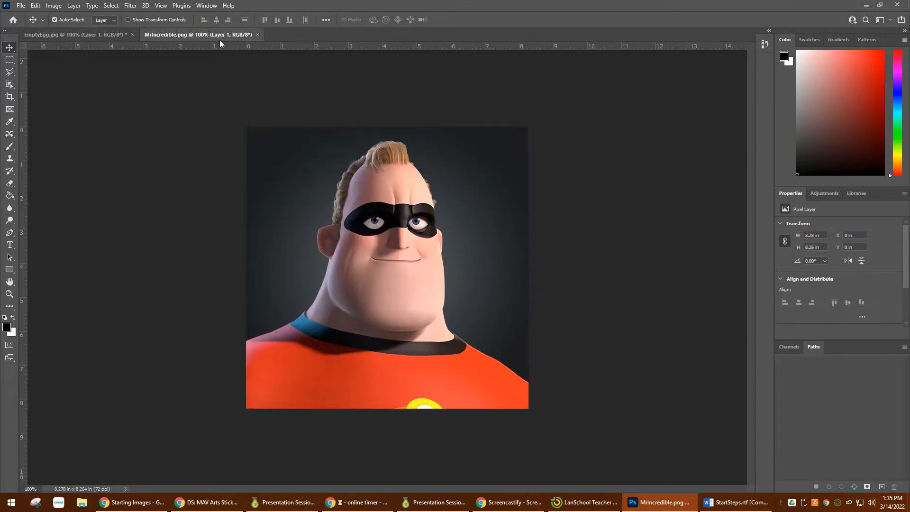
{"action": "left_click", "coordinate": [257, 35]}
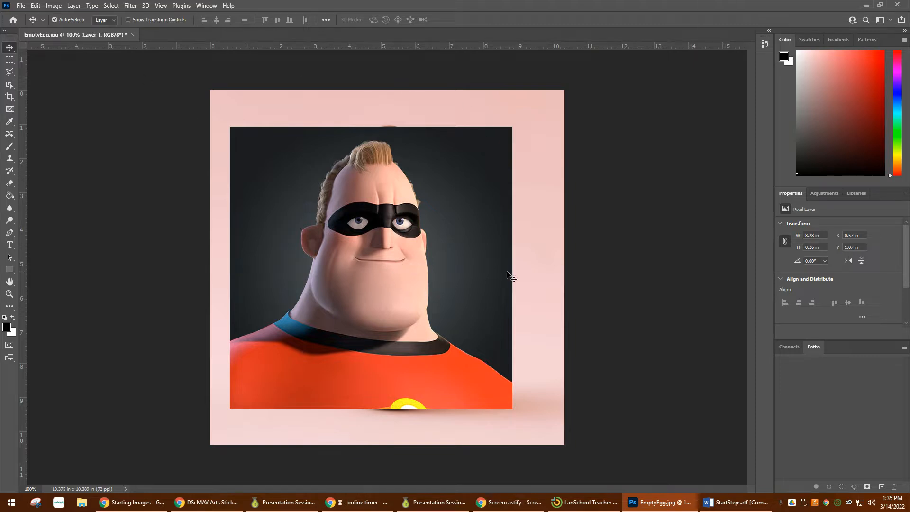
Step: Reset the Essentials workspace and float the Layers panel beside the canvas image
{"action": "left_click", "coordinate": [890, 21]}
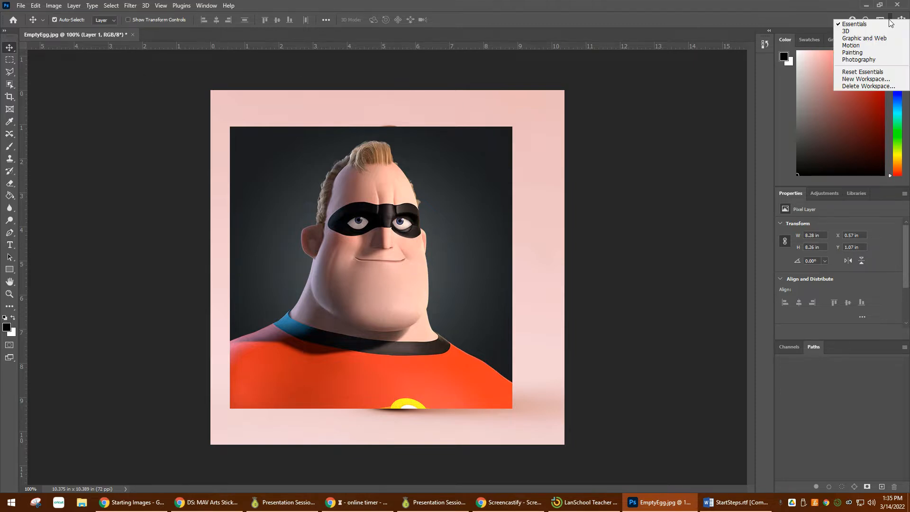
{"action": "left_click", "coordinate": [853, 76]}
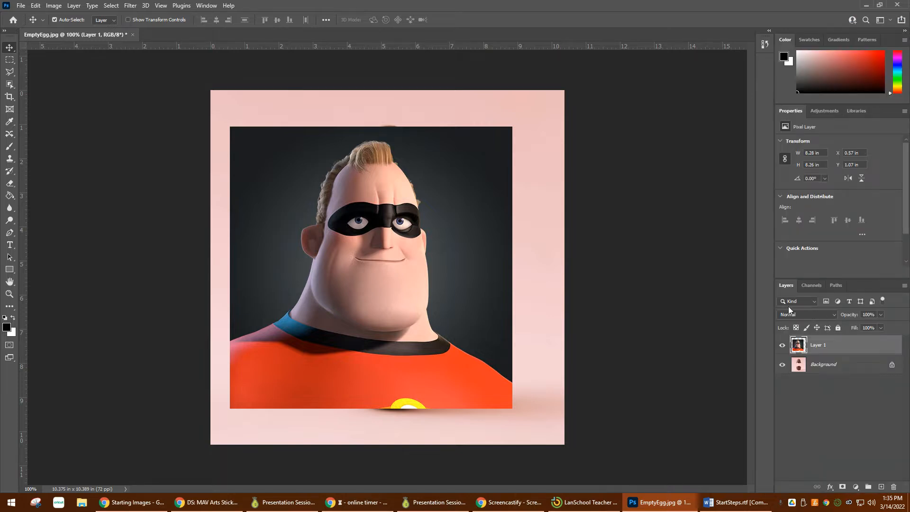
{"action": "left_click_drag", "start_coordinate": [786, 284], "coordinate": [601, 93]}
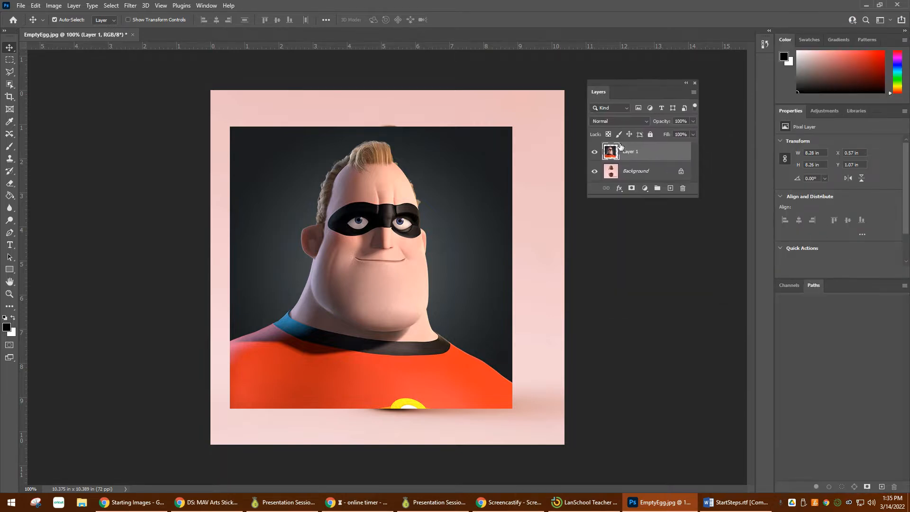
Step: Hide the Background layer and select the Mr. Incredible figure on Layer 1 with the Object Selection tool in Rectangle mode
{"action": "left_click", "coordinate": [594, 171]}
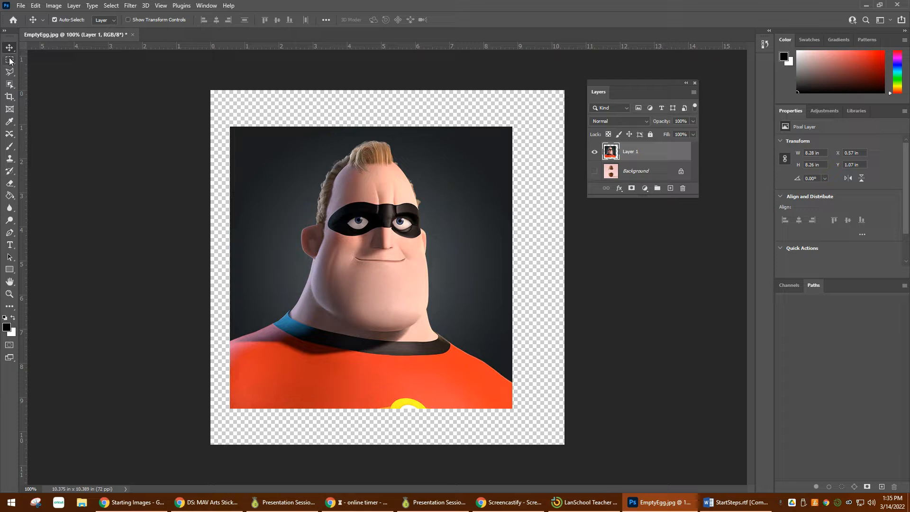
{"action": "left_click_drag", "start_coordinate": [10, 84], "coordinate": [36, 87]}
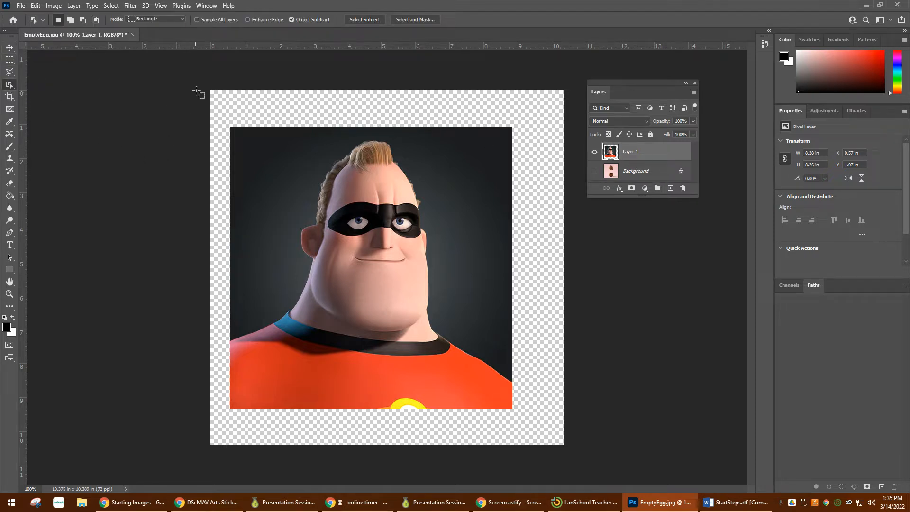
{"action": "left_click_drag", "start_coordinate": [197, 90], "coordinate": [624, 484]}
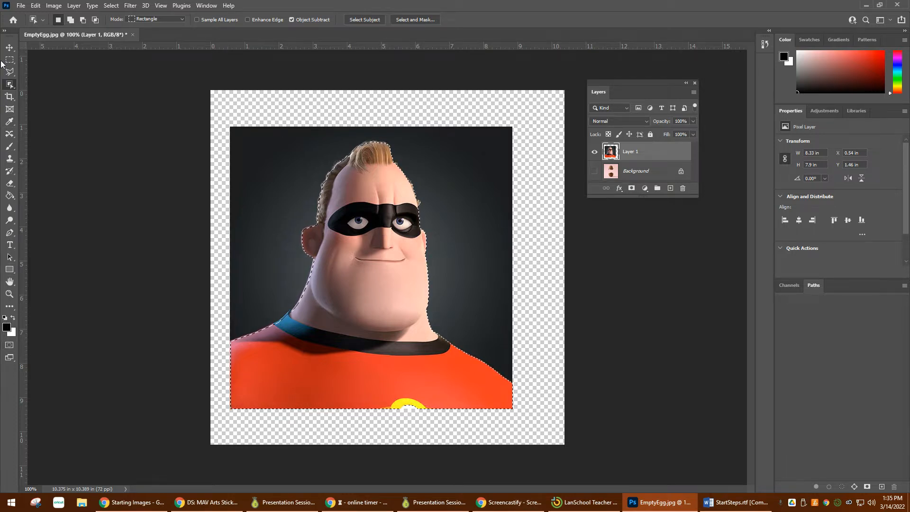
Step: Try adding the area beside the hair to the selection with a white brush in Quick Mask mode, and undo the stroke
{"action": "left_click", "coordinate": [10, 345]}
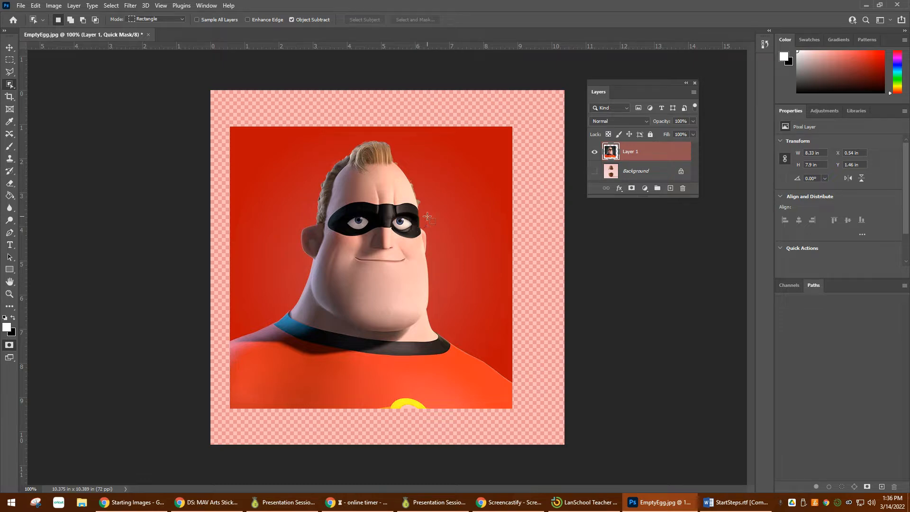
{"action": "scroll", "coordinate": [427, 217], "scroll_direction": "up", "scroll_amount": 3}
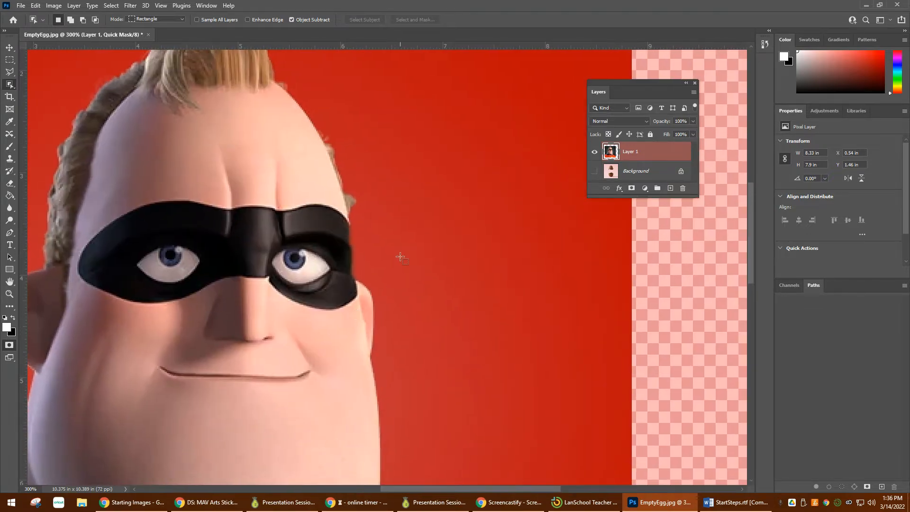
{"action": "key", "text": "b"}
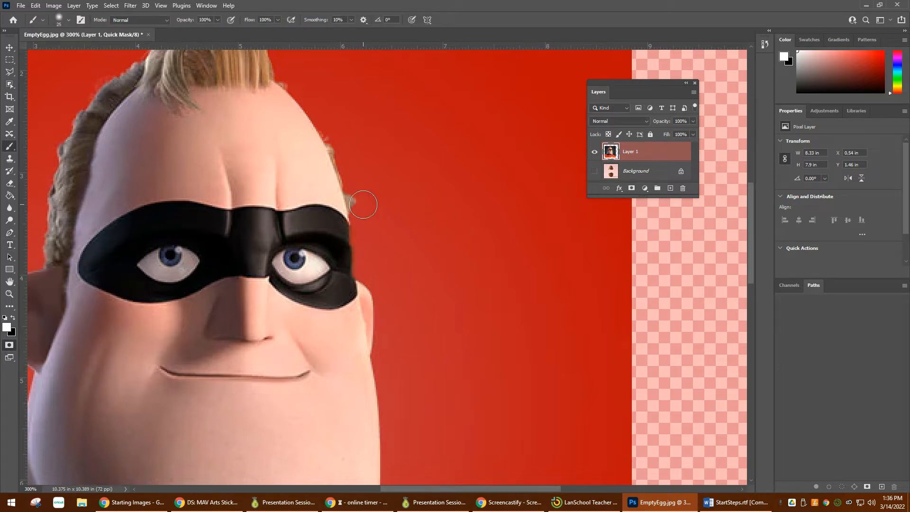
{"action": "mouse_move", "coordinate": [370, 208]}
{"action": "left_mouse_down"}
{"action": "mouse_move", "coordinate": [336, 142]}
{"action": "mouse_move", "coordinate": [355, 189]}
{"action": "mouse_move", "coordinate": [332, 172]}
{"action": "mouse_move", "coordinate": [312, 128]}
{"action": "mouse_move", "coordinate": [345, 193]}
{"action": "left_mouse_up"}
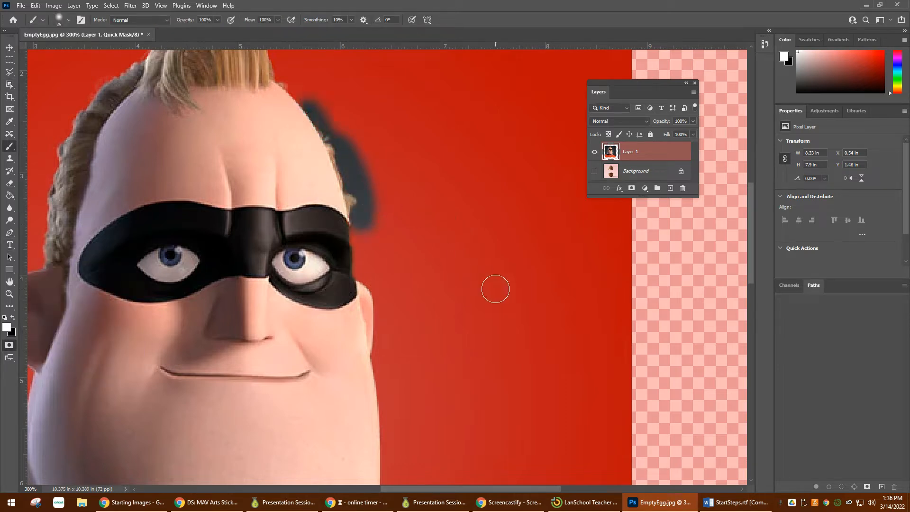
{"action": "key", "text": "ctrl+z"}
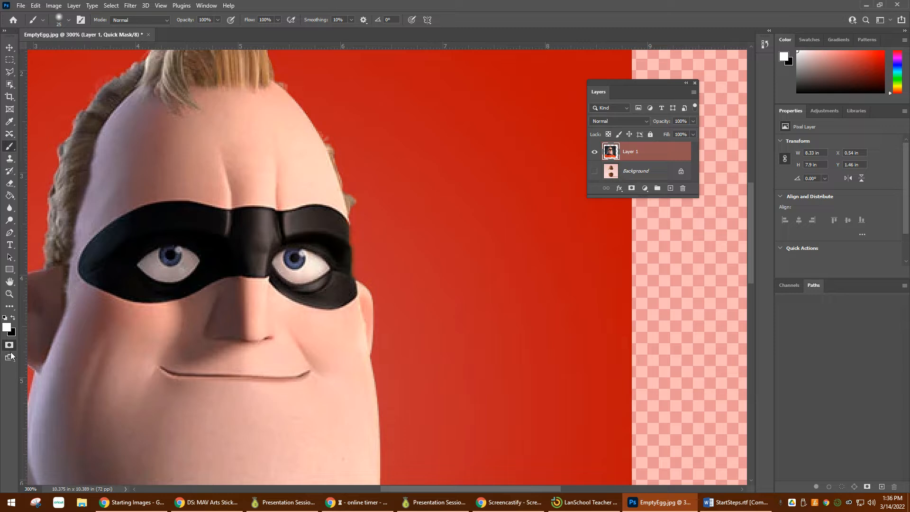
Step: Try removing parts of the face from the Quick Mask selection with a harder black 10 px brush, and undo the stroke
{"action": "left_click", "coordinate": [62, 22]}
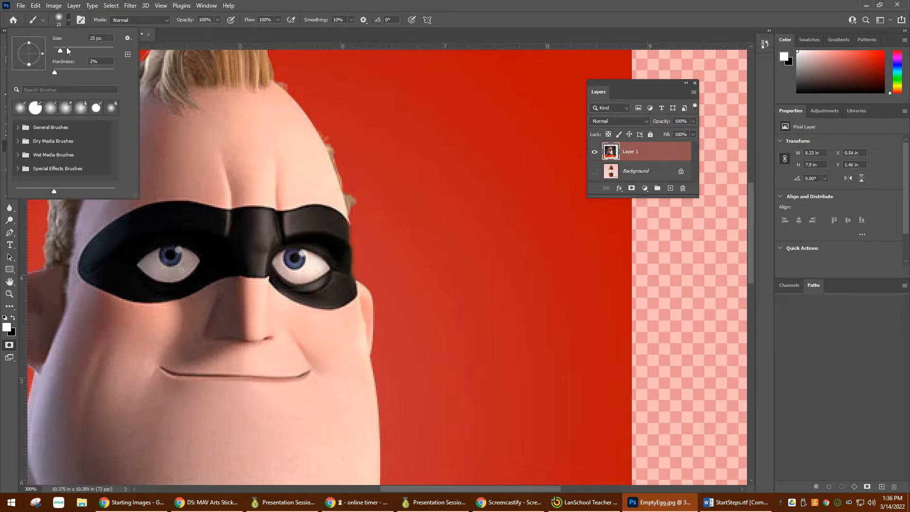
{"action": "left_click", "coordinate": [228, 38]}
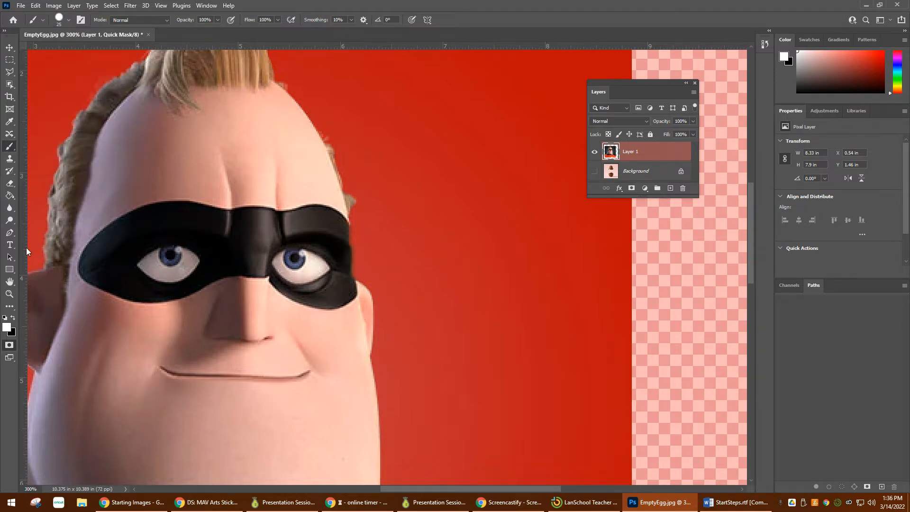
{"action": "left_click", "coordinate": [13, 318]}
{"action": "key", "text": "bracketleft"}
{"action": "key", "text": "bracketleft"}
{"action": "mouse_move", "coordinate": [324, 130]}
{"action": "left_mouse_down"}
{"action": "mouse_move", "coordinate": [349, 175]}
{"action": "mouse_move", "coordinate": [356, 214]}
{"action": "mouse_move", "coordinate": [338, 148]}
{"action": "mouse_move", "coordinate": [365, 187]}
{"action": "mouse_move", "coordinate": [416, 225]}
{"action": "mouse_move", "coordinate": [462, 216]}
{"action": "mouse_move", "coordinate": [460, 245]}
{"action": "mouse_move", "coordinate": [462, 130]}
{"action": "mouse_move", "coordinate": [454, 305]}
{"action": "mouse_move", "coordinate": [461, 163]}
{"action": "mouse_move", "coordinate": [474, 247]}
{"action": "mouse_move", "coordinate": [613, 357]}
{"action": "mouse_move", "coordinate": [636, 359]}
{"action": "mouse_move", "coordinate": [321, 353]}
{"action": "mouse_move", "coordinate": [374, 296]}
{"action": "mouse_move", "coordinate": [427, 288]}
{"action": "mouse_move", "coordinate": [490, 435]}
{"action": "mouse_move", "coordinate": [428, 223]}
{"action": "mouse_move", "coordinate": [379, 283]}
{"action": "left_mouse_up"}
{"action": "key", "text": "space"}
{"action": "mouse_move", "coordinate": [339, 129]}
{"action": "left_mouse_down"}
{"action": "mouse_move", "coordinate": [341, 161]}
{"action": "mouse_move", "coordinate": [308, 213]}
{"action": "mouse_move", "coordinate": [379, 309]}
{"action": "left_mouse_up"}
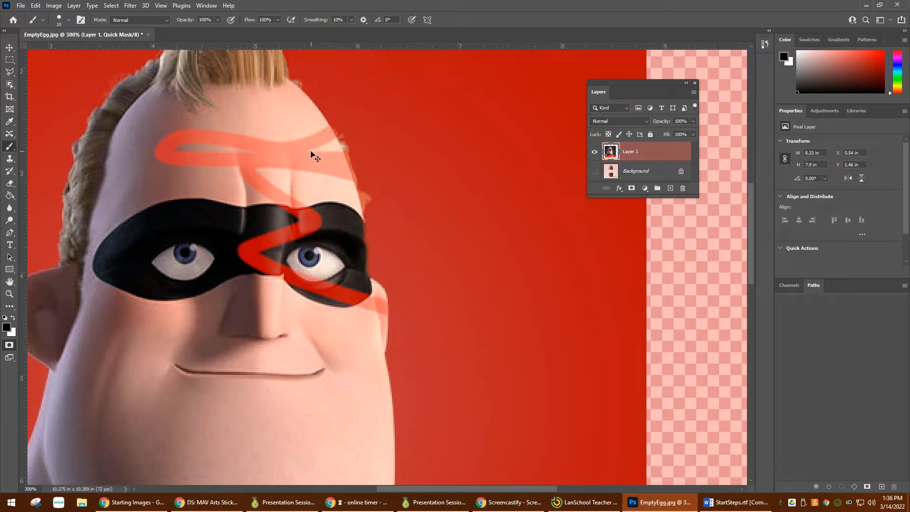
{"action": "key", "text": "ctrl+z"}
Step: Try painting white across the backdrop beside the face in the Quick Mask, and undo the stroke
{"action": "key", "text": "x"}
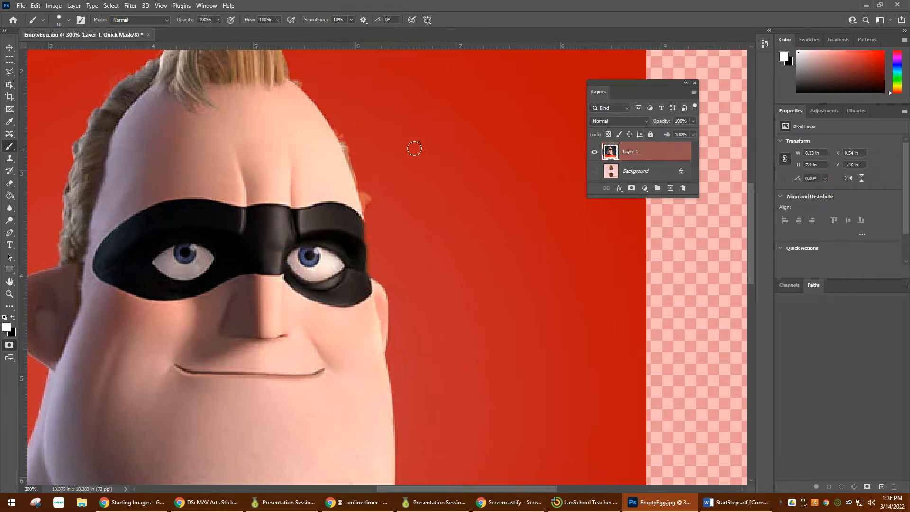
{"action": "mouse_move", "coordinate": [414, 149]}
{"action": "left_mouse_down"}
{"action": "mouse_move", "coordinate": [467, 307]}
{"action": "mouse_move", "coordinate": [370, 251]}
{"action": "left_mouse_up"}
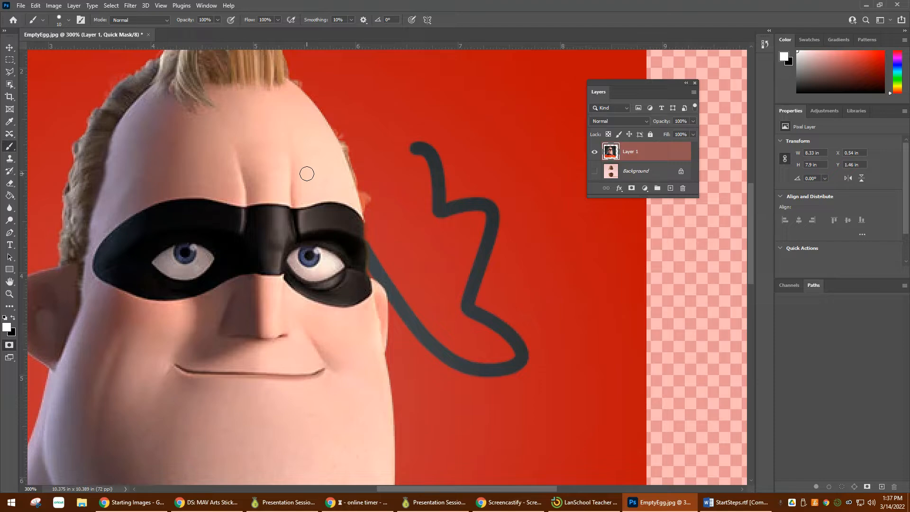
{"action": "key", "text": "ctrl+z"}
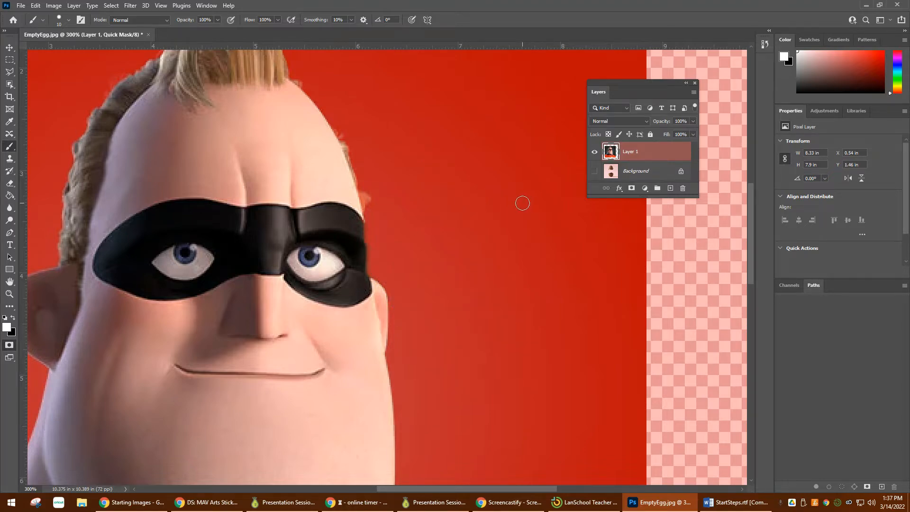
Step: Leave Quick Mask mode and add a layer mask to Layer 1 from the figure selection
{"action": "key", "text": "ctrl+minus"}
{"action": "key", "text": "ctrl+minus"}
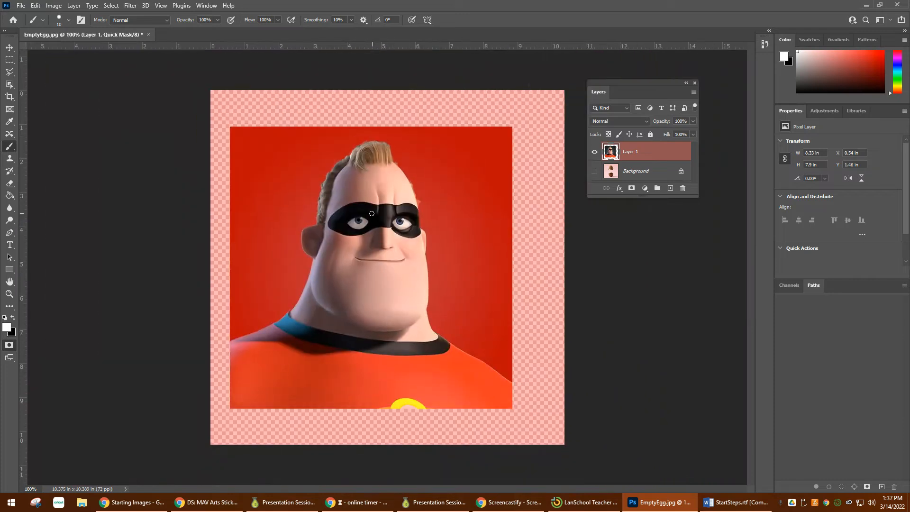
{"action": "left_click", "coordinate": [9, 347]}
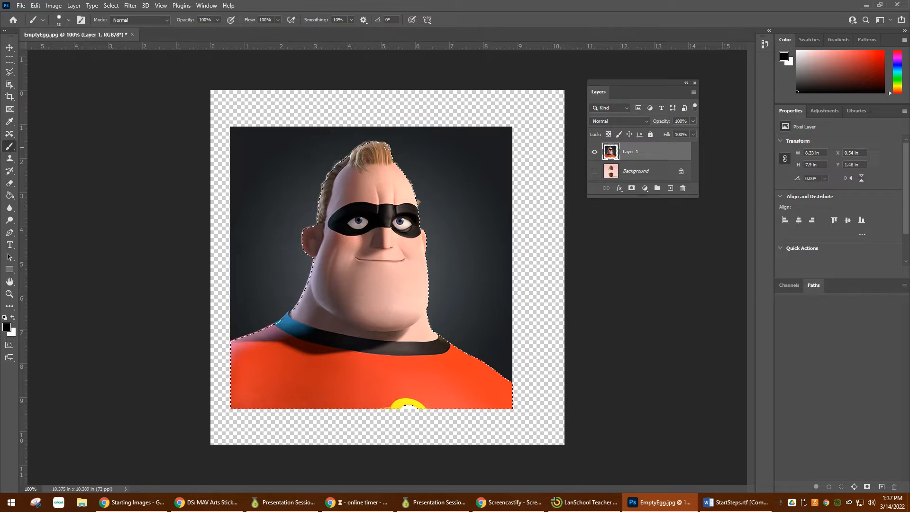
{"action": "left_click", "coordinate": [631, 189]}
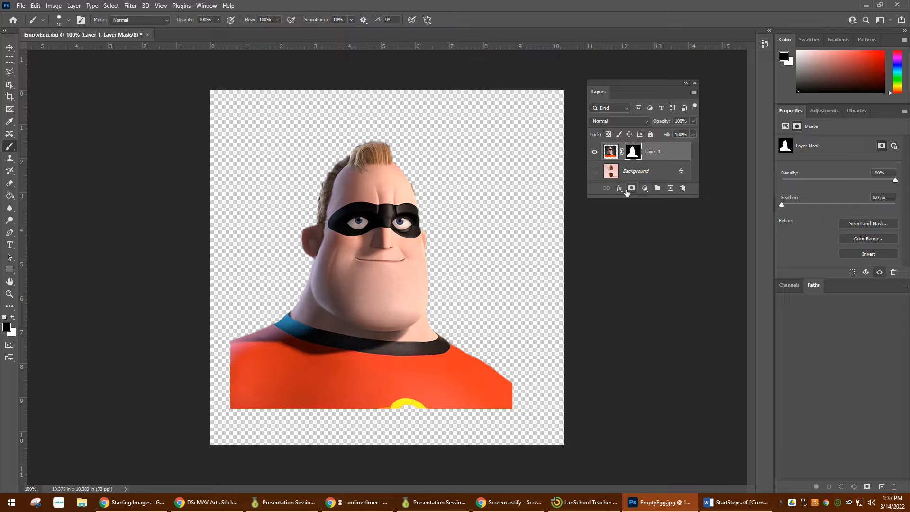
Step: Make the Background layer visible and move the masked figure over the egg
{"action": "left_click_drag", "start_coordinate": [639, 197], "coordinate": [632, 276]}
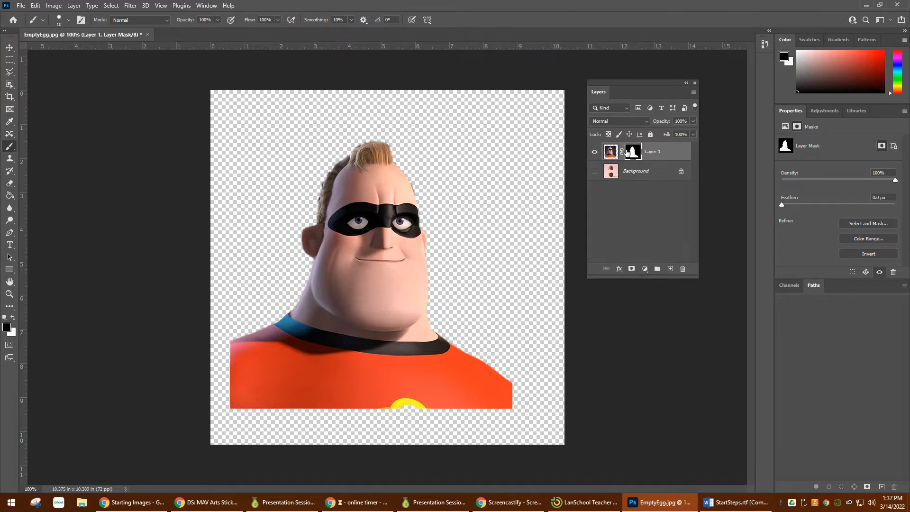
{"action": "left_click", "coordinate": [595, 172]}
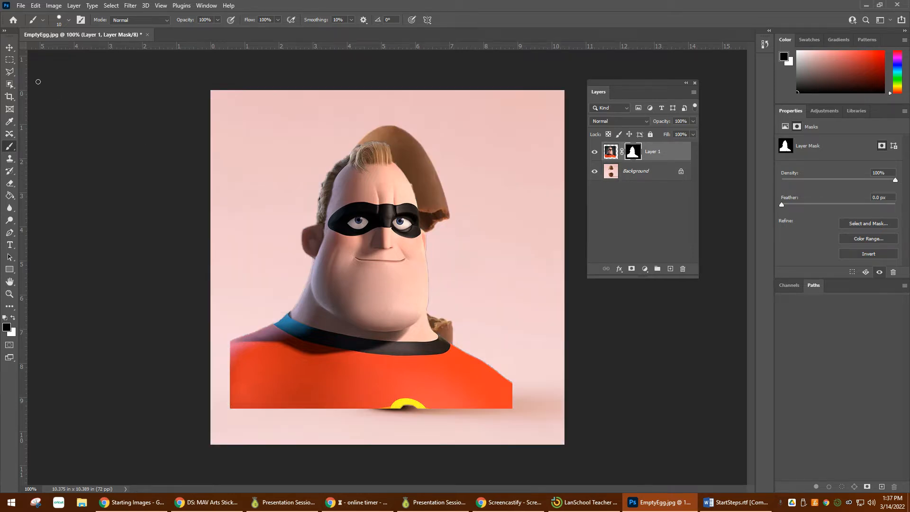
{"action": "left_click", "coordinate": [9, 48]}
{"action": "left_click_drag", "start_coordinate": [334, 283], "coordinate": [362, 288]}
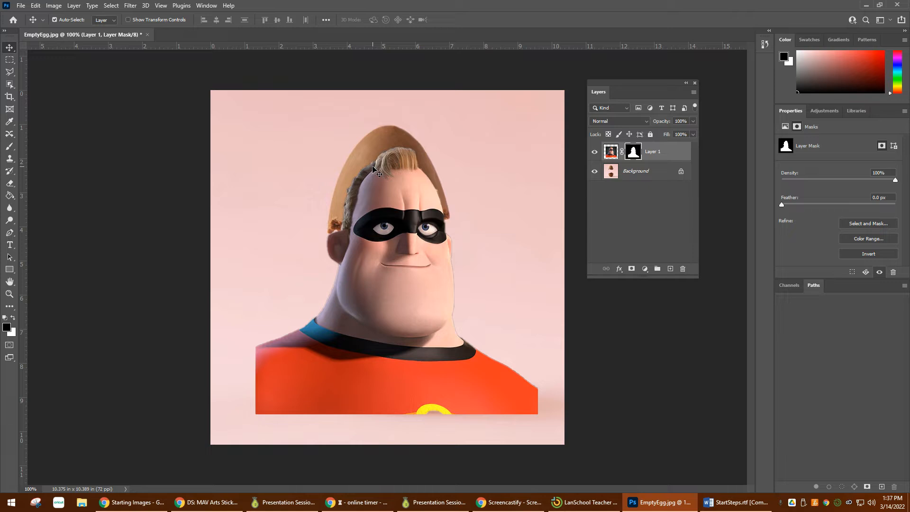
{"action": "left_click_drag", "start_coordinate": [412, 309], "coordinate": [403, 312]}
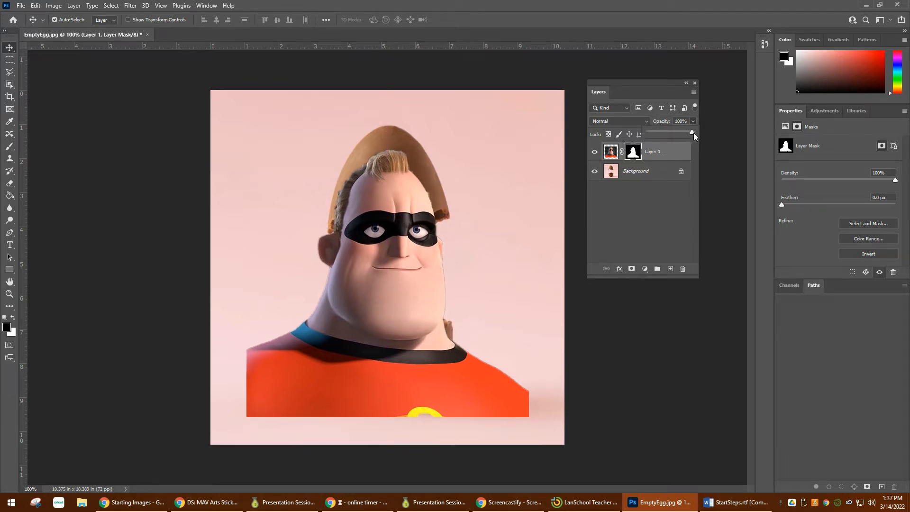
Step: Lower Layer 1's opacity to 60% and position the figure's face in the gap between the two egg halves
{"action": "left_click_drag", "start_coordinate": [681, 137], "coordinate": [669, 139]}
{"action": "left_click_drag", "start_coordinate": [409, 350], "coordinate": [414, 385]}
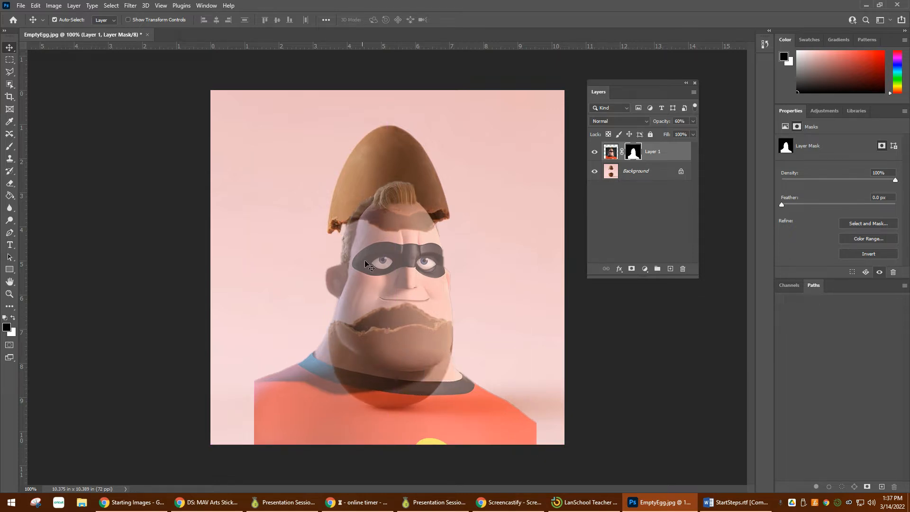
{"action": "left_click_drag", "start_coordinate": [405, 272], "coordinate": [406, 269]}
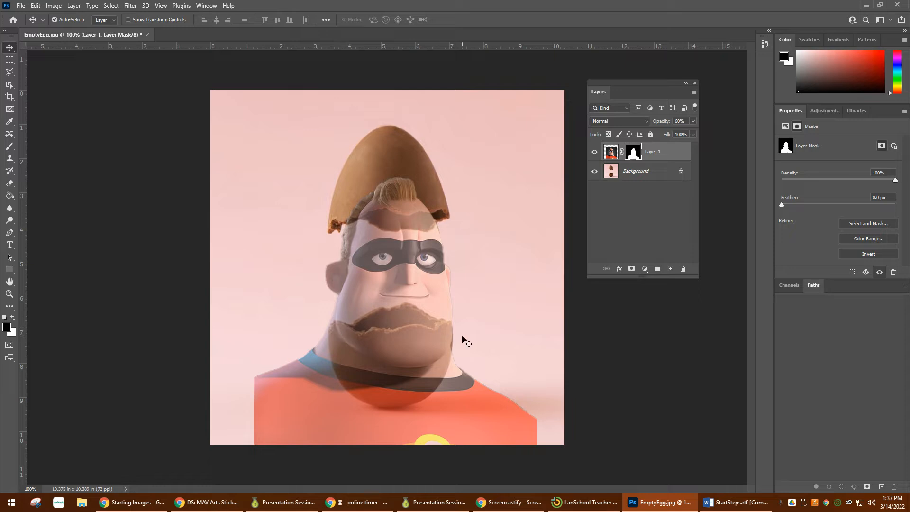
Step: Scale the figure down to about 90.7% with Free Transform and nudge it into line with the egg halves
{"action": "key", "text": "ctrl"}
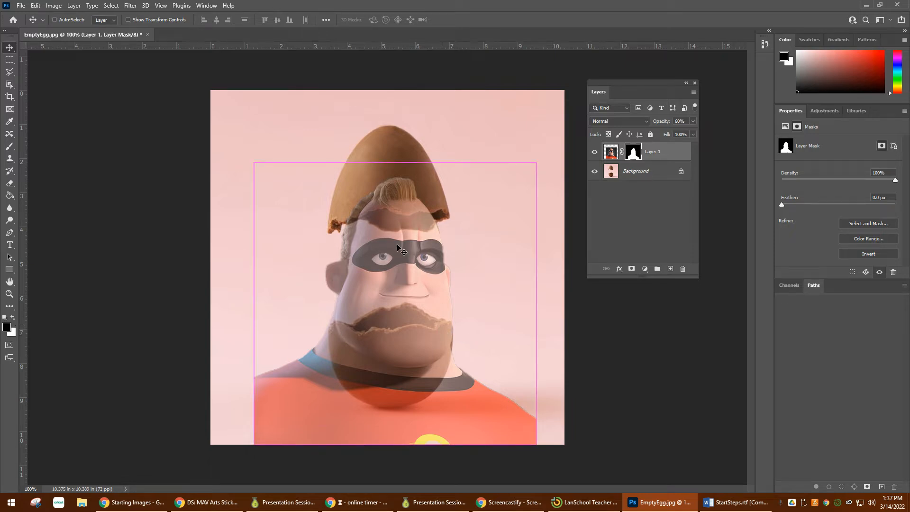
{"action": "key", "text": "ctrl+t"}
{"action": "left_click_drag", "start_coordinate": [534, 448], "coordinate": [509, 422]}
{"action": "left_click_drag", "start_coordinate": [445, 382], "coordinate": [462, 385]}
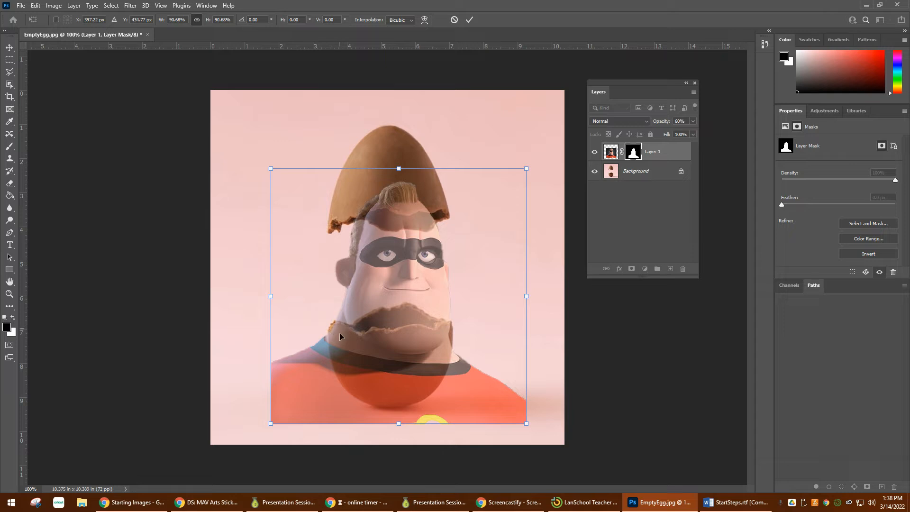
{"action": "key", "text": "Left"}
{"action": "key", "text": "Left"}
{"action": "key", "text": "Left"}
{"action": "key", "text": "Left"}
{"action": "key", "text": "Down"}
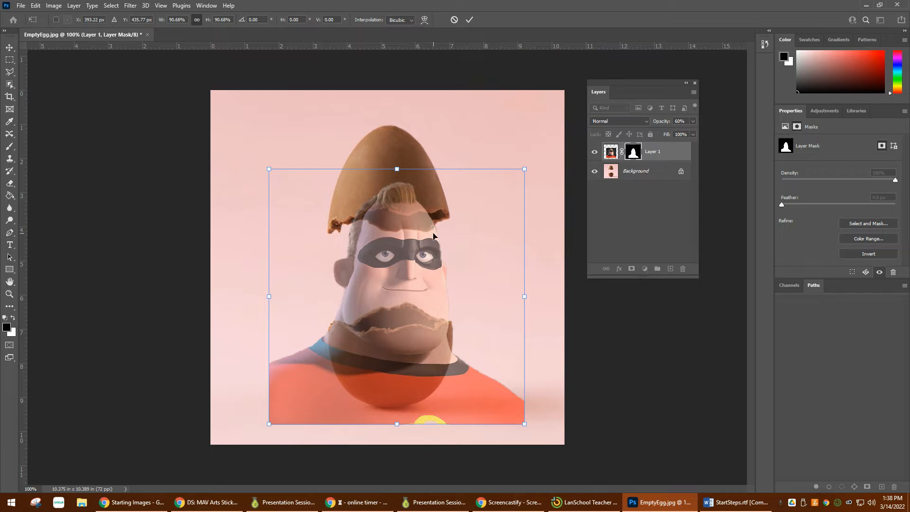
{"action": "key", "text": "Return"}
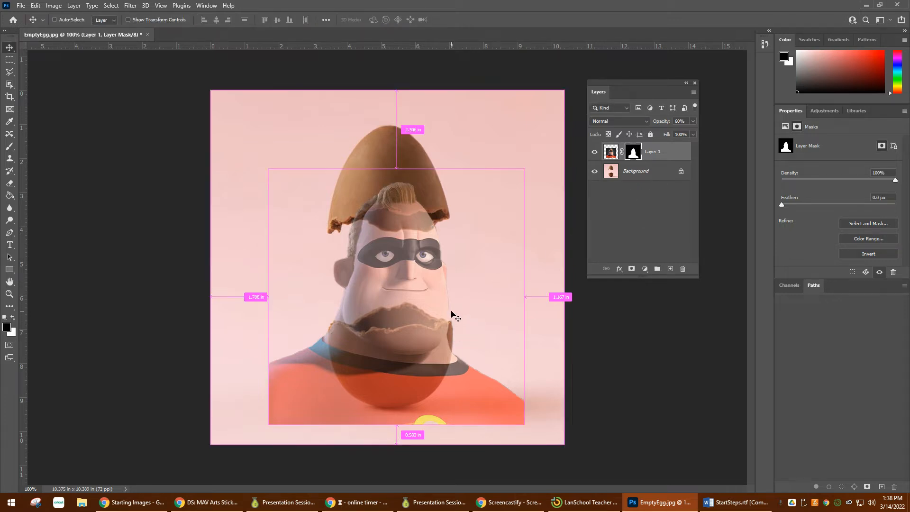
Step: Duplicate Layer 1 with its mask and hide the original layer
{"action": "key", "text": "ctrl+plus"}
{"action": "key", "text": "space"}
{"action": "left_click_drag", "start_coordinate": [493, 320], "coordinate": [478, 270]}
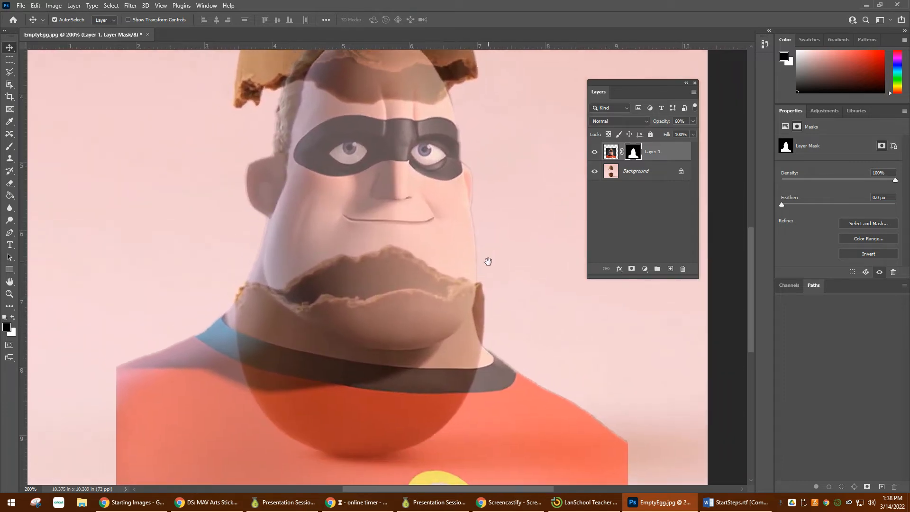
{"action": "left_click_drag", "start_coordinate": [514, 331], "coordinate": [514, 284]}
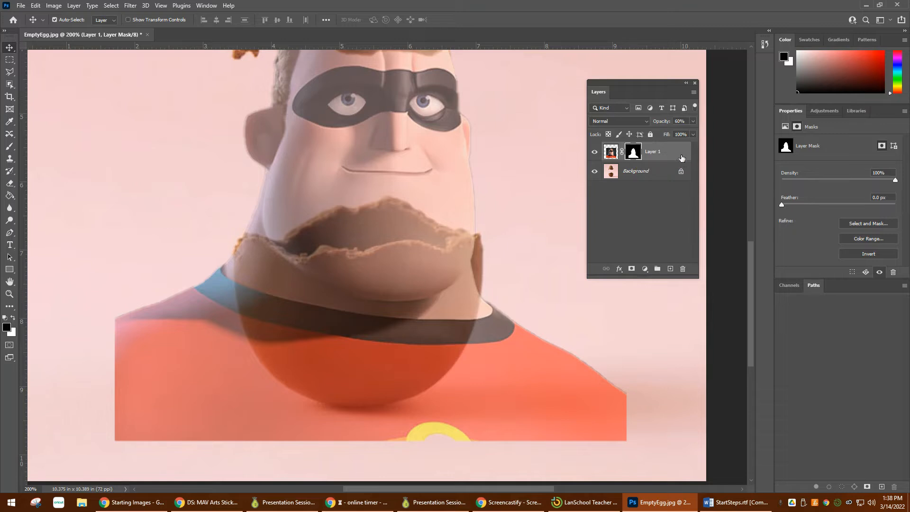
{"action": "left_click_drag", "start_coordinate": [675, 154], "coordinate": [669, 271]}
{"action": "left_click", "coordinate": [595, 171]}
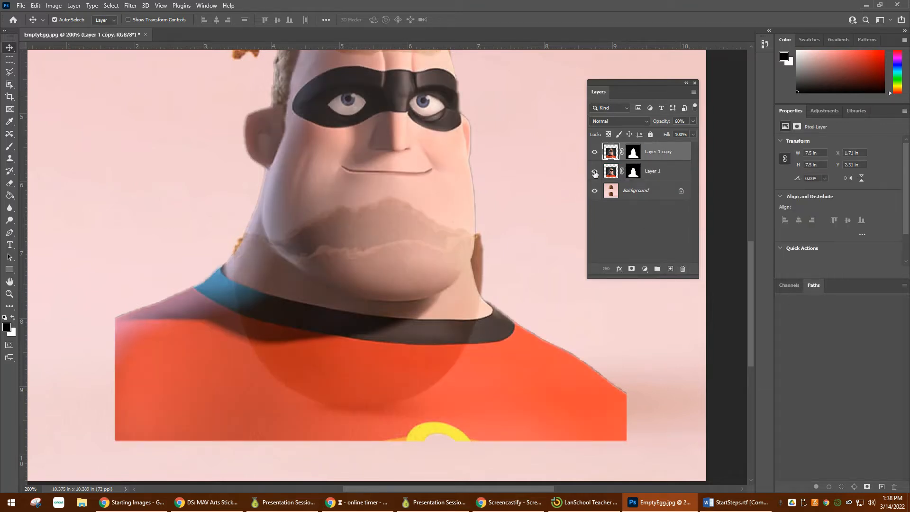
Step: Rename the duplicate layer "Mr I _1" and the original layer "Mr I _ 2"
{"action": "double_click", "coordinate": [650, 152]}
{"action": "type", "text": "M"}
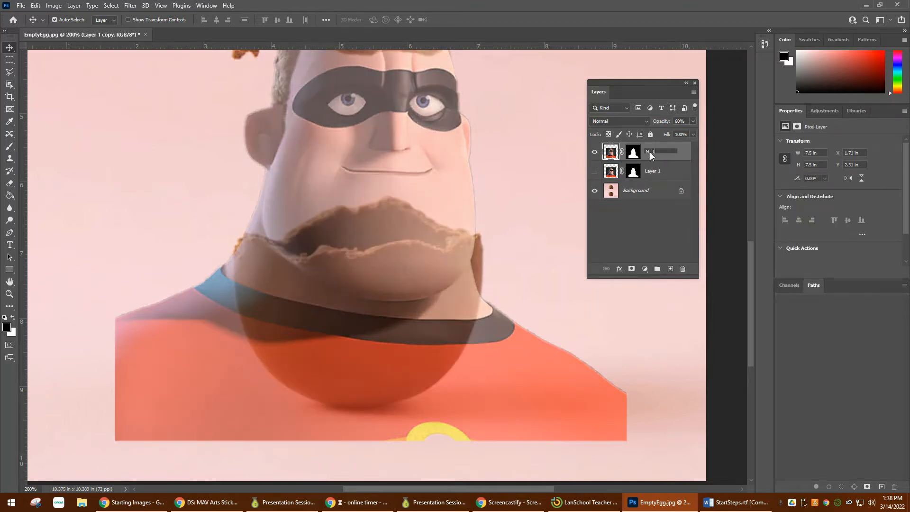
{"action": "type", "text": "r I _1"}
{"action": "key", "text": "Return"}
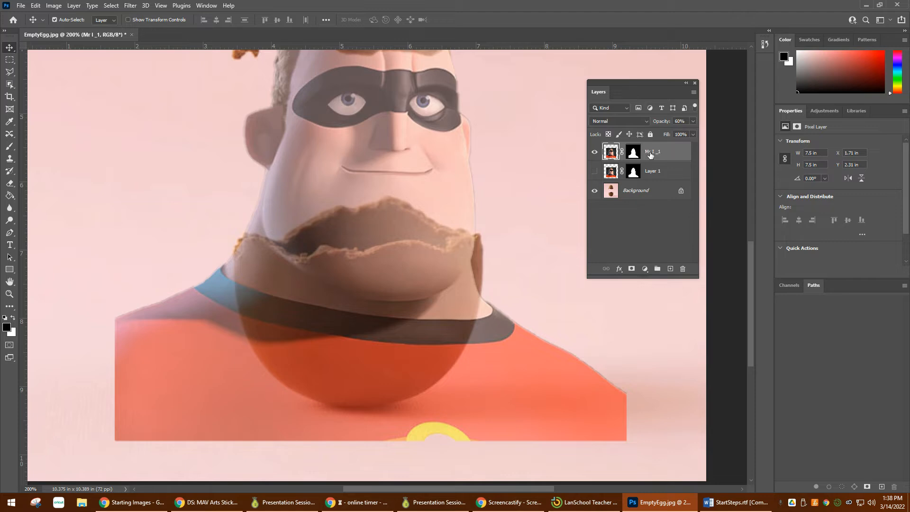
{"action": "double_click", "coordinate": [658, 171]}
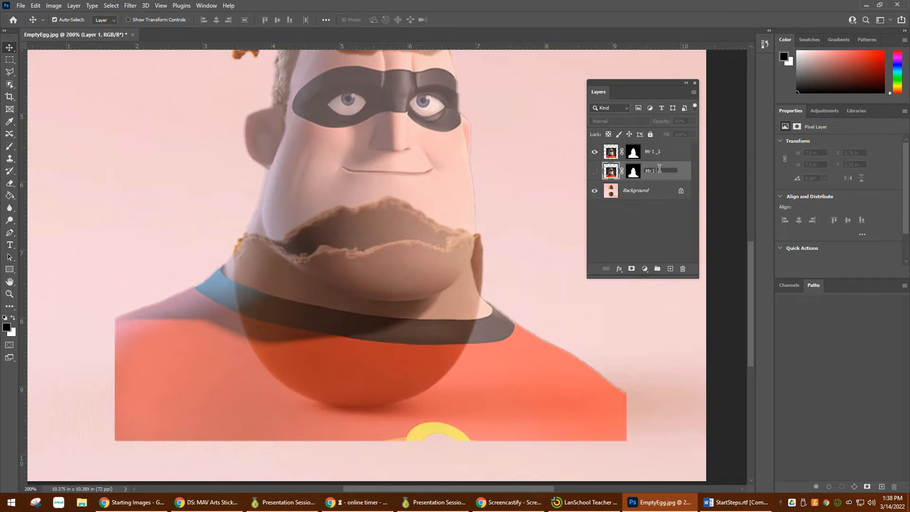
{"action": "key", "text": "Return"}
{"action": "double_click", "coordinate": [659, 171]}
{"action": "type", "text": "2"}
{"action": "key", "text": "Return"}
Step: Paint black on the Mr I _1 layer mask with a 60 px brush to hide the shoulders and body around the lower shell
{"action": "left_click", "coordinate": [655, 150]}
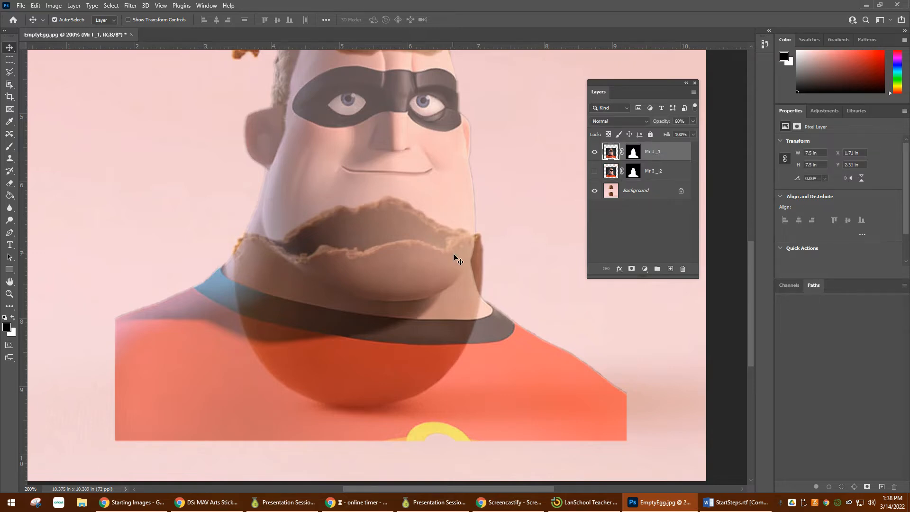
{"action": "scroll", "coordinate": [458, 260], "scroll_direction": "up", "scroll_amount": 1}
{"action": "left_click", "coordinate": [633, 152]}
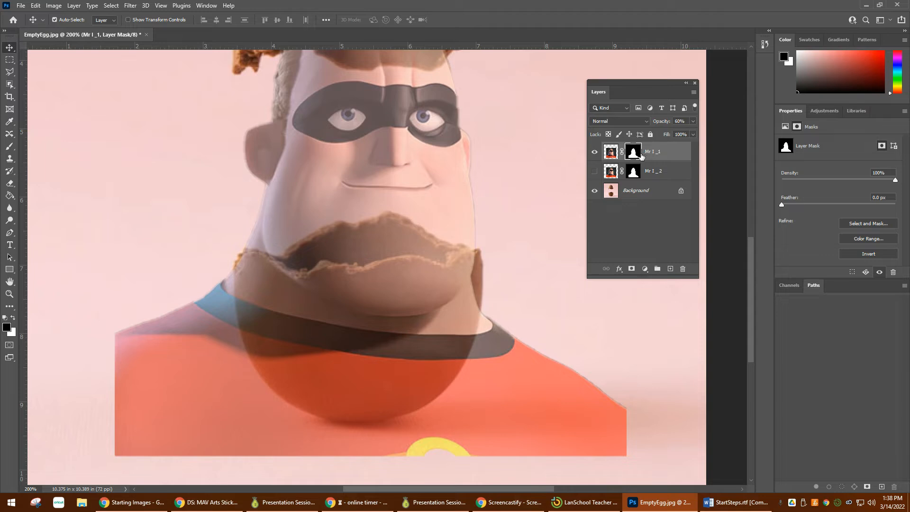
{"action": "key", "text": "b"}
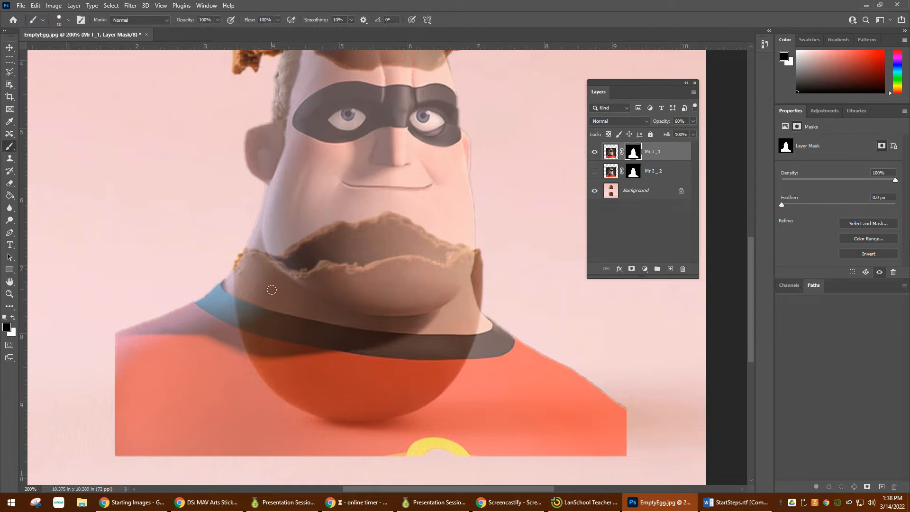
{"action": "key", "text": "bracketright"}
{"action": "key", "text": "bracketright"}
{"action": "key", "text": "bracketright"}
{"action": "key", "text": "bracketright"}
{"action": "key", "text": "bracketright"}
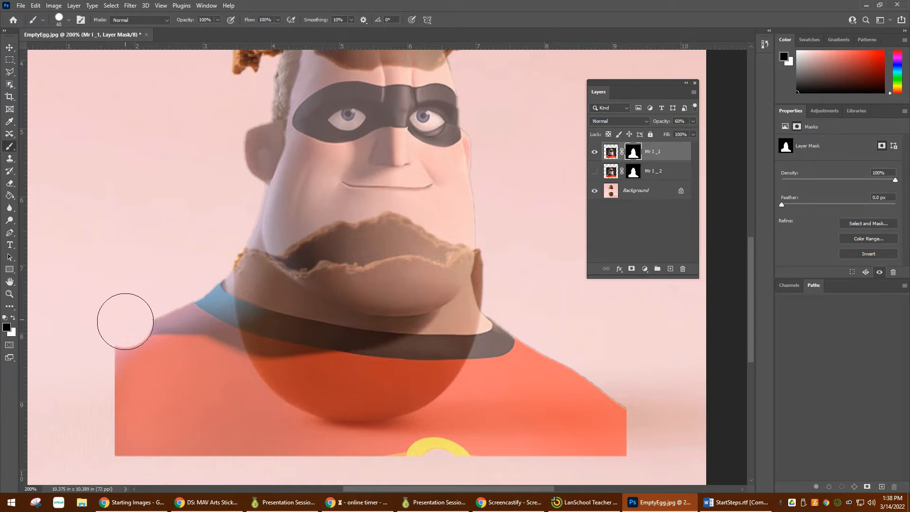
{"action": "mouse_move", "coordinate": [126, 319]}
{"action": "left_mouse_down"}
{"action": "mouse_move", "coordinate": [124, 382]}
{"action": "mouse_move", "coordinate": [143, 447]}
{"action": "mouse_move", "coordinate": [544, 479]}
{"action": "mouse_move", "coordinate": [621, 442]}
{"action": "mouse_move", "coordinate": [607, 402]}
{"action": "mouse_move", "coordinate": [530, 460]}
{"action": "mouse_move", "coordinate": [588, 383]}
{"action": "mouse_move", "coordinate": [478, 482]}
{"action": "mouse_move", "coordinate": [519, 403]}
{"action": "mouse_move", "coordinate": [531, 346]}
{"action": "mouse_move", "coordinate": [364, 440]}
{"action": "mouse_move", "coordinate": [139, 387]}
{"action": "mouse_move", "coordinate": [104, 336]}
{"action": "mouse_move", "coordinate": [176, 396]}
{"action": "mouse_move", "coordinate": [427, 410]}
{"action": "mouse_move", "coordinate": [509, 347]}
{"action": "mouse_move", "coordinate": [405, 373]}
{"action": "mouse_move", "coordinate": [192, 349]}
{"action": "mouse_move", "coordinate": [143, 332]}
{"action": "mouse_move", "coordinate": [273, 353]}
{"action": "mouse_move", "coordinate": [204, 312]}
{"action": "mouse_move", "coordinate": [275, 307]}
{"action": "mouse_move", "coordinate": [339, 321]}
{"action": "mouse_move", "coordinate": [475, 302]}
{"action": "mouse_move", "coordinate": [400, 347]}
{"action": "mouse_move", "coordinate": [297, 342]}
{"action": "mouse_move", "coordinate": [410, 291]}
{"action": "mouse_move", "coordinate": [504, 291]}
{"action": "left_mouse_up"}
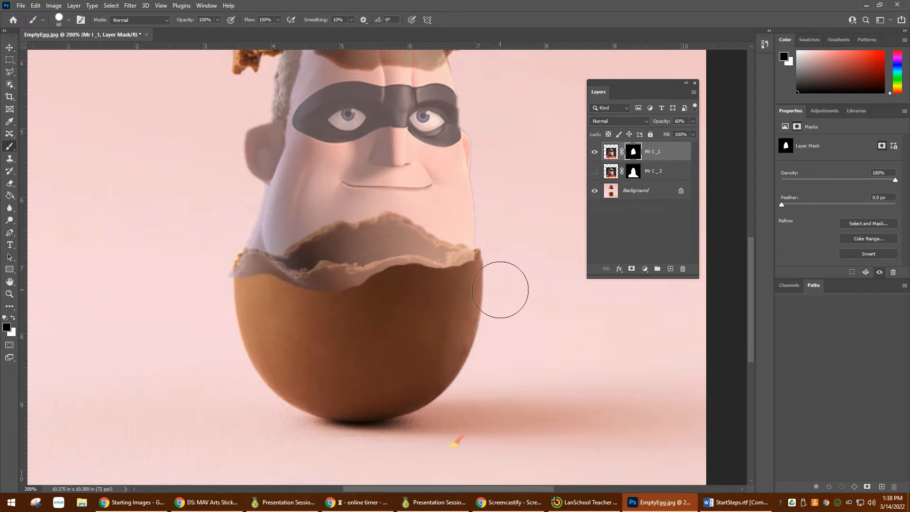
Step: Mask out the remaining neck and chin below the lower shell's broken rim with a 30 px black brush
{"action": "key", "text": "bracketleft"}
{"action": "key", "text": "bracketleft"}
{"action": "key", "text": "bracketleft"}
{"action": "mouse_move", "coordinate": [430, 275]}
{"action": "left_mouse_down"}
{"action": "mouse_move", "coordinate": [413, 268]}
{"action": "mouse_move", "coordinate": [279, 280]}
{"action": "mouse_move", "coordinate": [234, 268]}
{"action": "mouse_move", "coordinate": [227, 279]}
{"action": "left_mouse_up"}
Step: Refine the mask along the lower shell's jagged rim with a 10 px black brush
{"action": "key", "text": "ctrl+plus"}
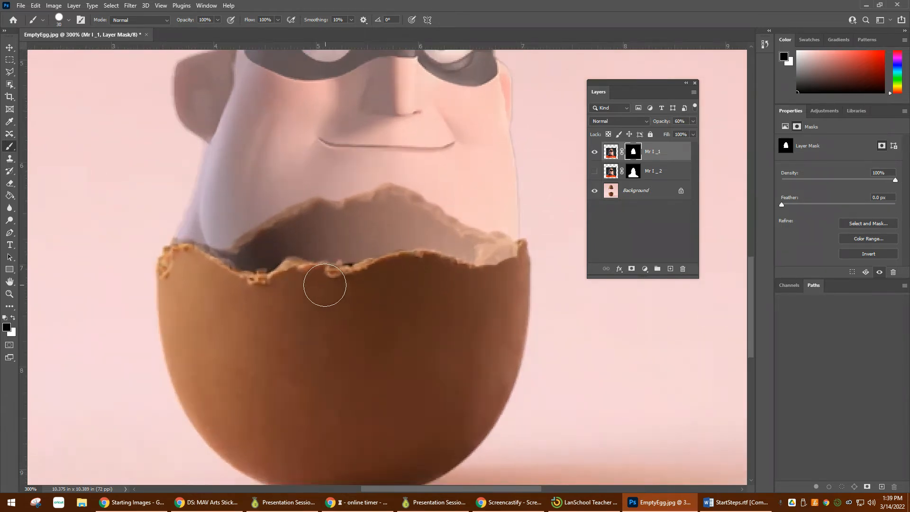
{"action": "key", "text": "bracketleft"}
{"action": "key", "text": "bracketleft"}
{"action": "key", "text": "bracketleft"}
{"action": "key", "text": "bracketleft"}
{"action": "left_click_drag", "start_coordinate": [291, 263], "coordinate": [299, 265]}
{"action": "left_click_drag", "start_coordinate": [488, 268], "coordinate": [526, 246]}
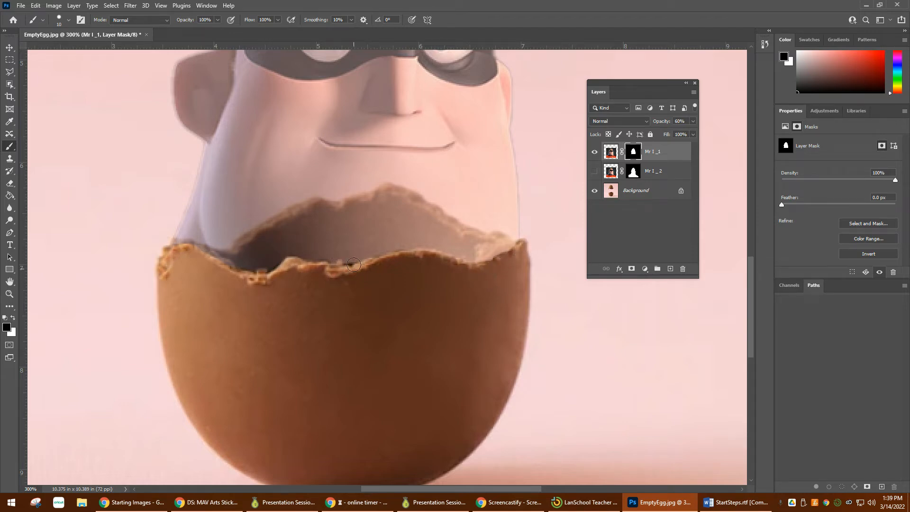
{"action": "key", "text": "x"}
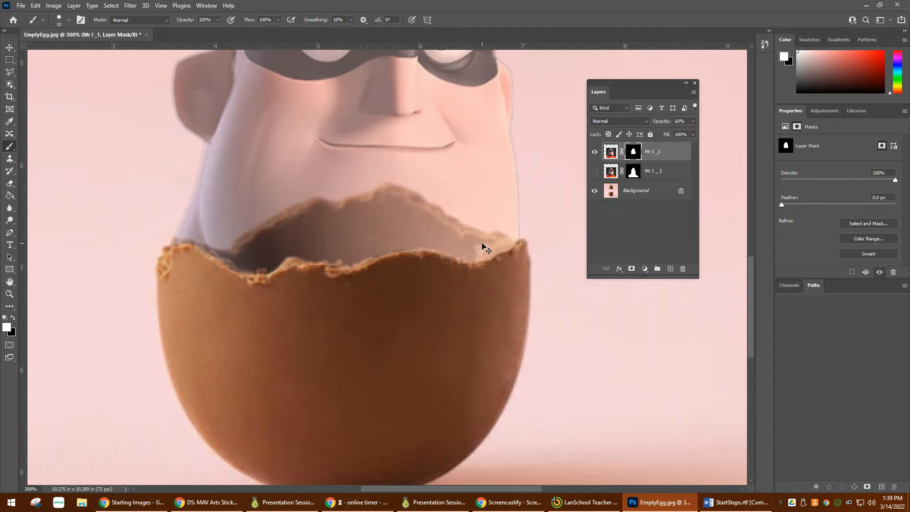
Step: Preview the Mr I _1 layer at 100% opacity and lower its opacity to 48%
{"action": "key", "text": "ctrl+minus"}
{"action": "left_click_drag", "start_coordinate": [420, 355], "coordinate": [433, 424]}
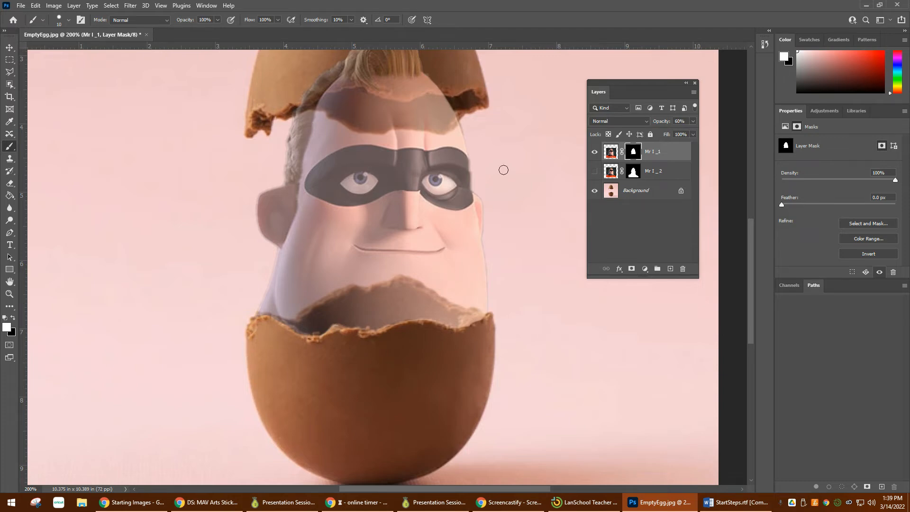
{"action": "scroll", "coordinate": [405, 121], "scroll_direction": "up", "scroll_amount": 1}
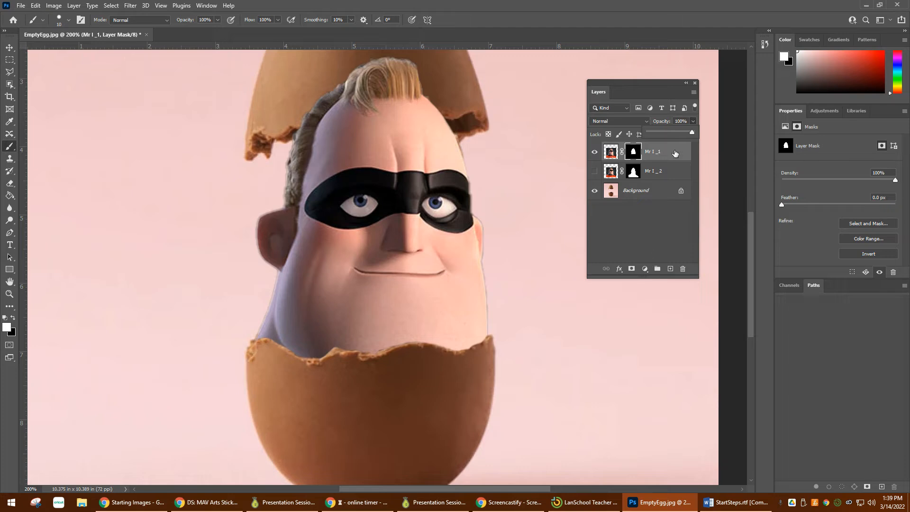
{"action": "left_click_drag", "start_coordinate": [692, 131], "coordinate": [669, 134]}
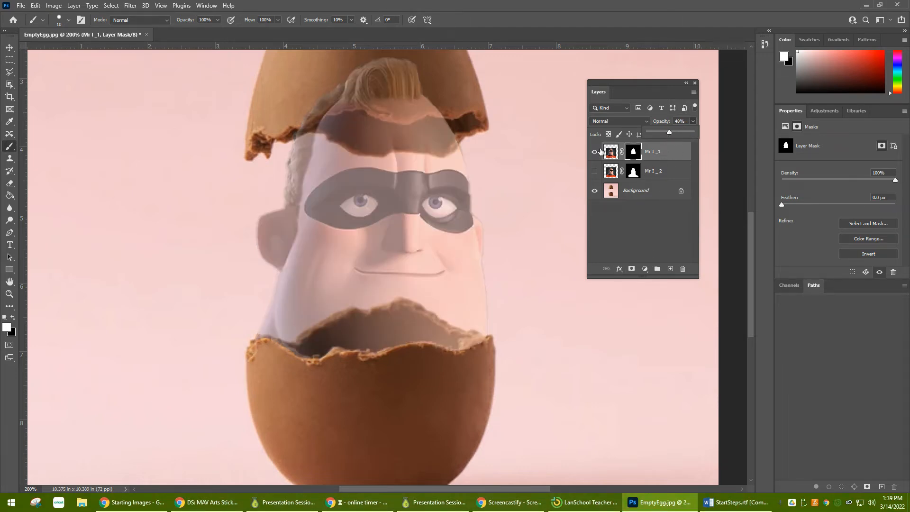
{"action": "scroll", "coordinate": [554, 186], "scroll_direction": "up", "scroll_amount": 3}
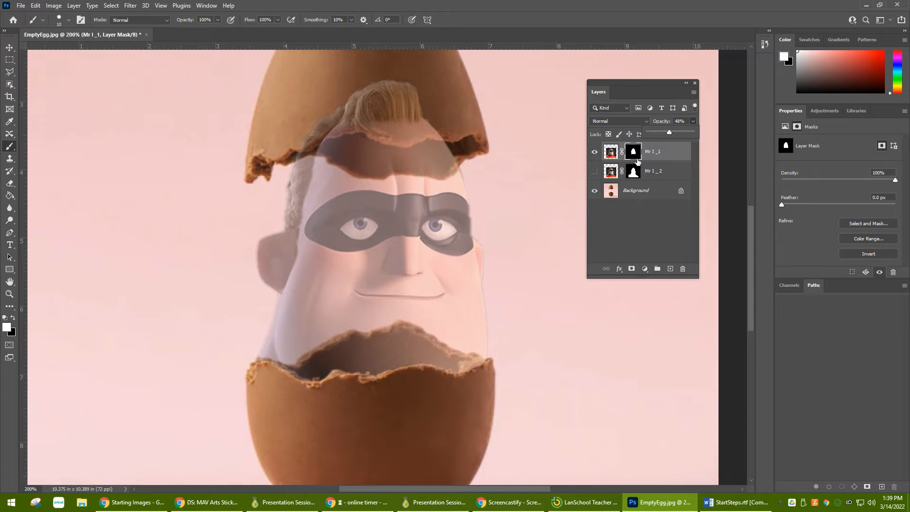
Step: Paint black on the Mr I _1 mask with a 10 px brush along the upper shell's broken edge
{"action": "left_click", "coordinate": [633, 151]}
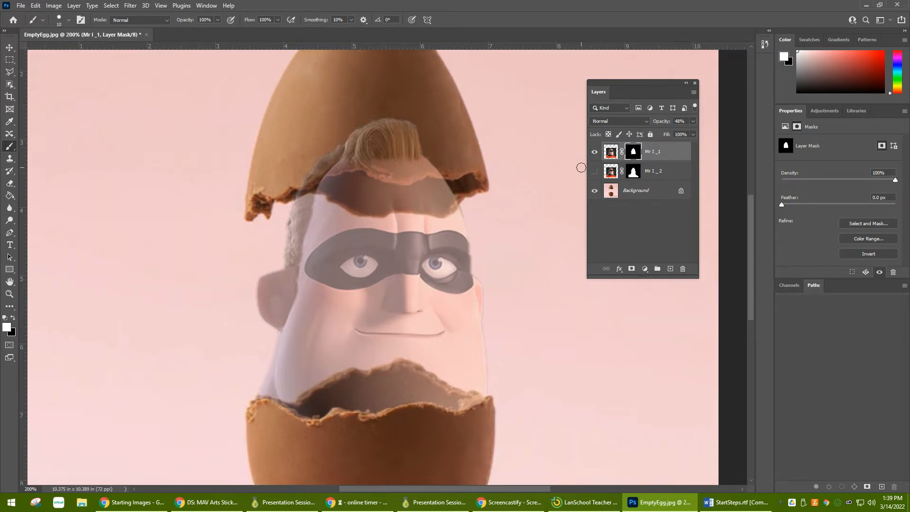
{"action": "scroll", "coordinate": [475, 169], "scroll_direction": "up", "scroll_amount": 2}
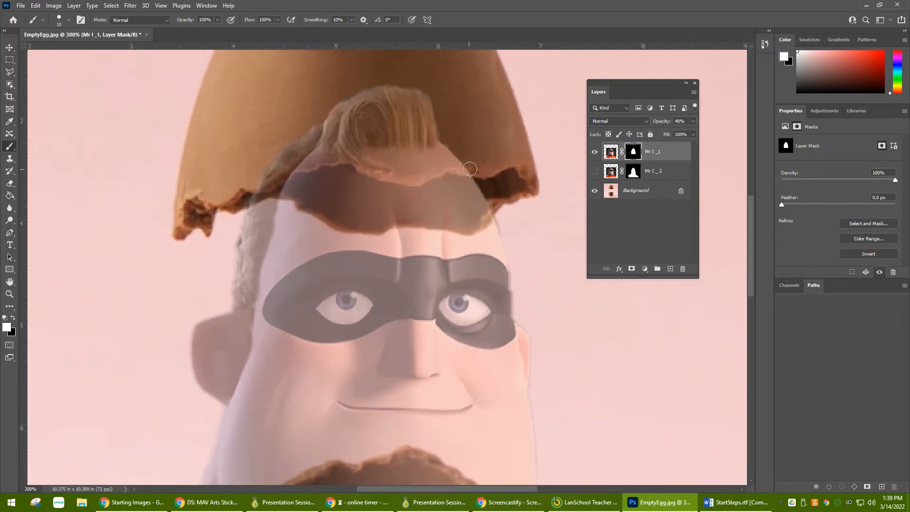
{"action": "left_click", "coordinate": [471, 166]}
{"action": "key", "text": "x"}
{"action": "mouse_move", "coordinate": [484, 170]}
{"action": "left_mouse_down"}
{"action": "mouse_move", "coordinate": [398, 178]}
{"action": "mouse_move", "coordinate": [336, 157]}
{"action": "mouse_move", "coordinate": [250, 183]}
{"action": "mouse_move", "coordinate": [281, 174]}
{"action": "mouse_move", "coordinate": [291, 145]}
{"action": "mouse_move", "coordinate": [280, 163]}
{"action": "mouse_move", "coordinate": [322, 151]}
{"action": "mouse_move", "coordinate": [410, 168]}
{"action": "mouse_move", "coordinate": [463, 157]}
{"action": "mouse_move", "coordinate": [303, 145]}
{"action": "mouse_move", "coordinate": [430, 144]}
{"action": "mouse_move", "coordinate": [334, 146]}
{"action": "mouse_move", "coordinate": [370, 134]}
{"action": "mouse_move", "coordinate": [490, 131]}
{"action": "mouse_move", "coordinate": [345, 128]}
{"action": "left_mouse_up"}
Step: Mask out the rest of the hair over the upper shell with a 25 px black brush
{"action": "key", "text": "bracketright"}
{"action": "key", "text": "bracketright"}
{"action": "key", "text": "bracketright"}
{"action": "mouse_move", "coordinate": [419, 123]}
{"action": "left_mouse_down"}
{"action": "mouse_move", "coordinate": [393, 97]}
{"action": "mouse_move", "coordinate": [437, 104]}
{"action": "left_mouse_up"}
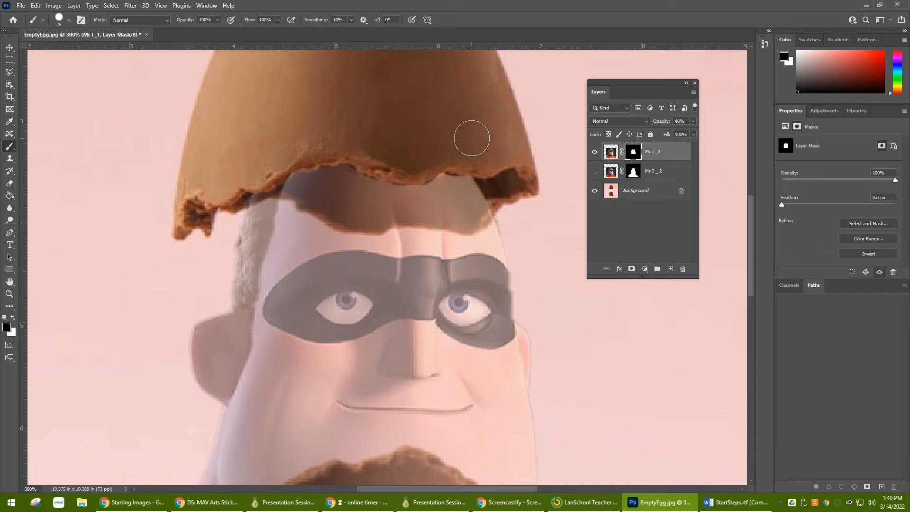
Step: Restore the Mr I _1 layer to 100% opacity and check the whole composite
{"action": "left_click", "coordinate": [693, 121]}
{"action": "key", "text": "ctrl+minus"}
{"action": "key", "text": "ctrl+minus"}
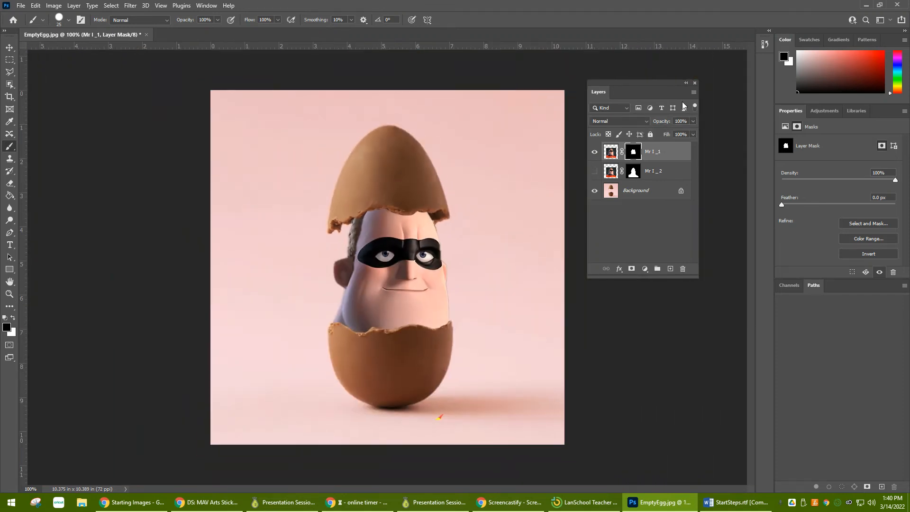
Step: Hide the Mr I _1 layer and briefly show the Mr I _ 2 layer, leaving only the Background visible
{"action": "left_click", "coordinate": [594, 152]}
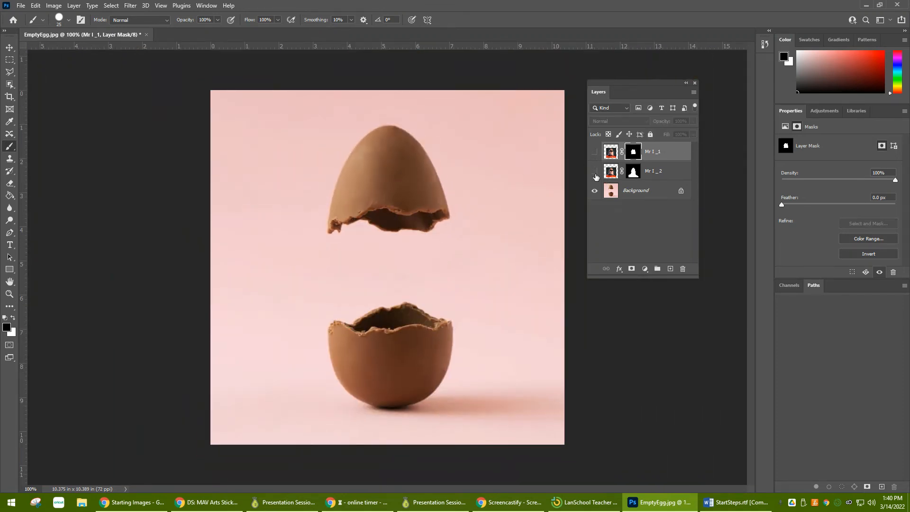
{"action": "left_click", "coordinate": [594, 171]}
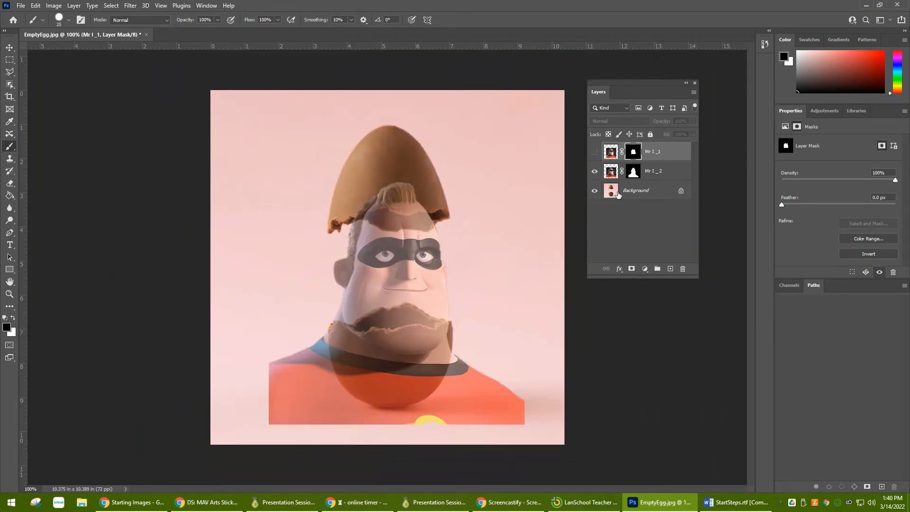
{"action": "left_click", "coordinate": [594, 173]}
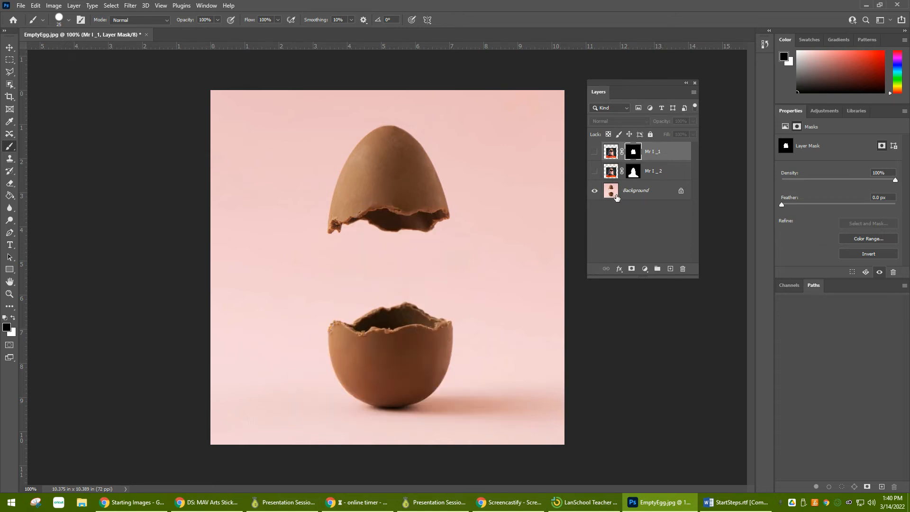
Step: On the Background layer, select the outer surfaces of both the upper and lower egg shells with the Magnetic Lasso
{"action": "left_click", "coordinate": [655, 192]}
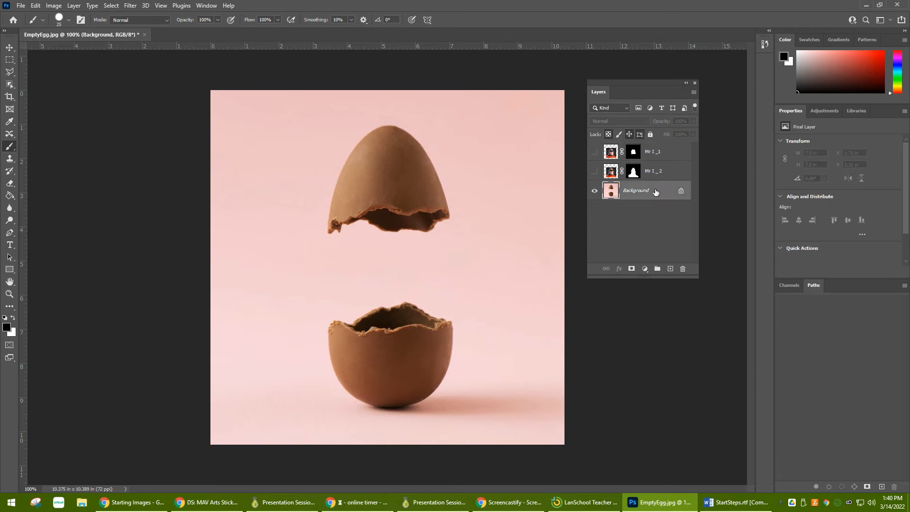
{"action": "left_click", "coordinate": [11, 75]}
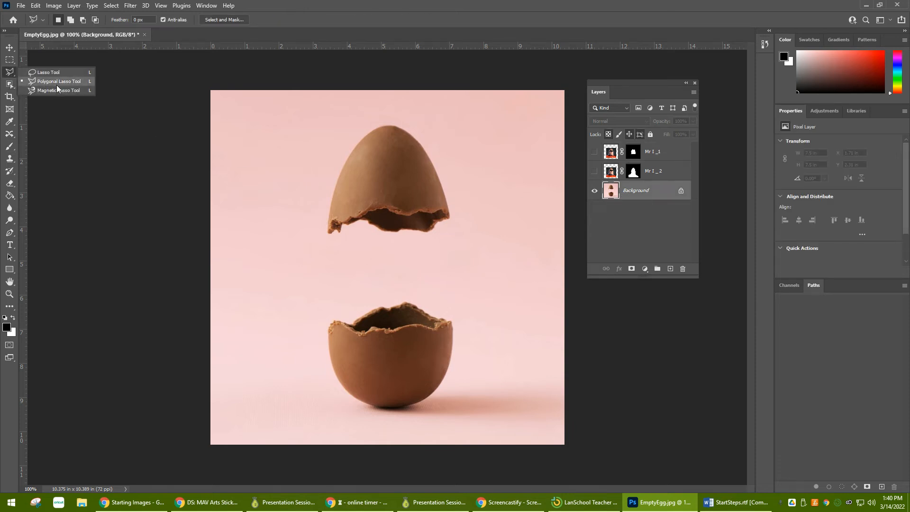
{"action": "left_click", "coordinate": [58, 90]}
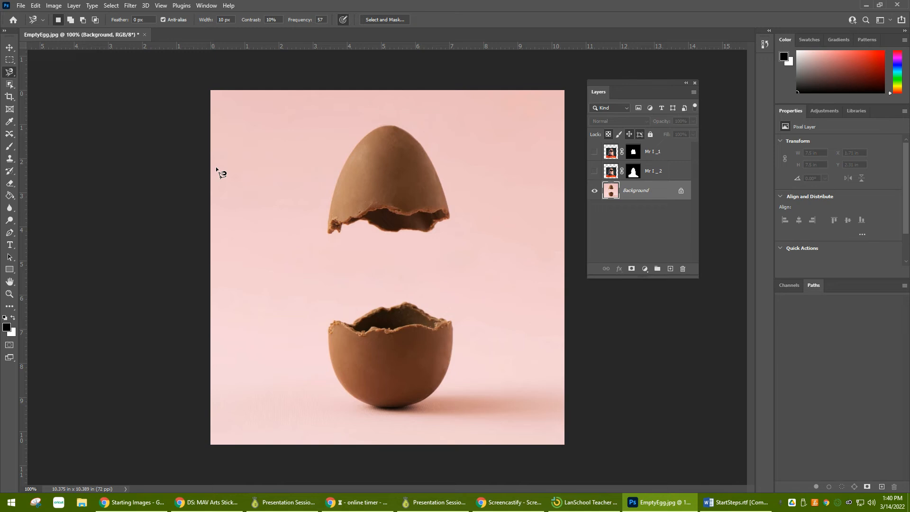
{"action": "left_click", "coordinate": [331, 233]}
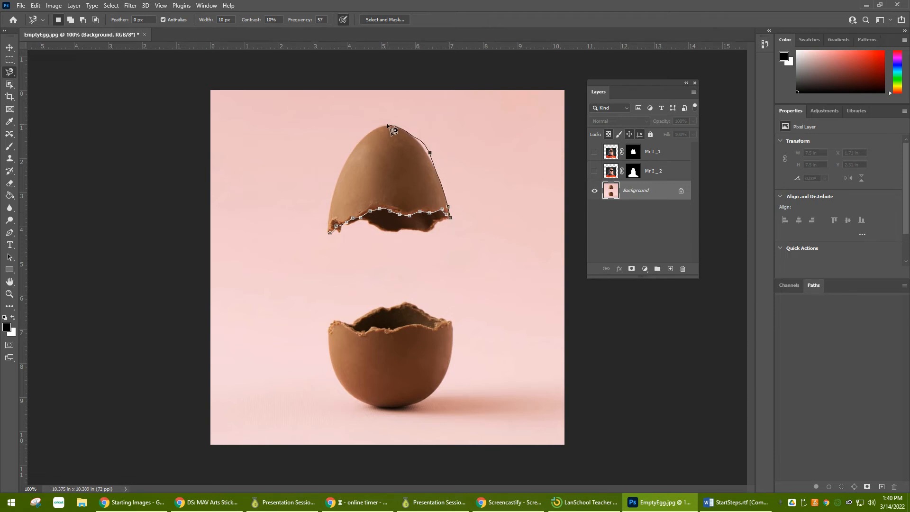
{"action": "left_click", "coordinate": [330, 231]}
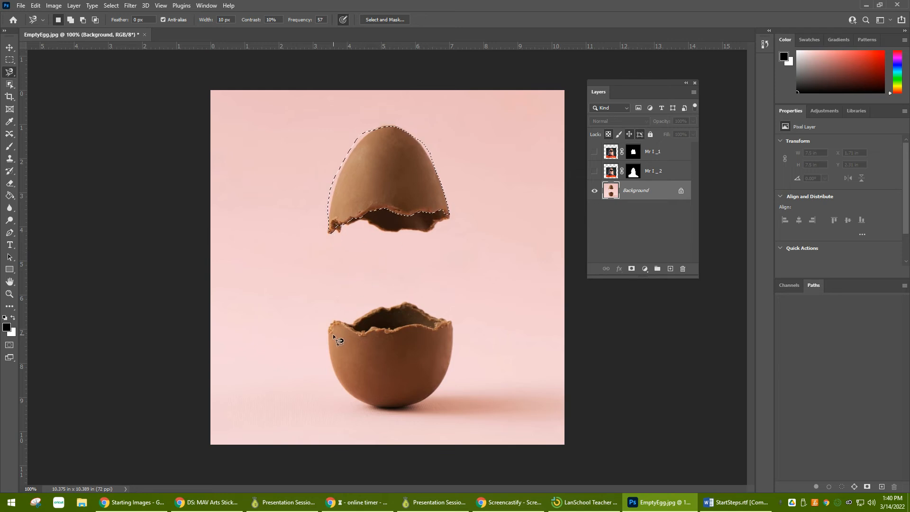
{"action": "key", "text": "shift"}
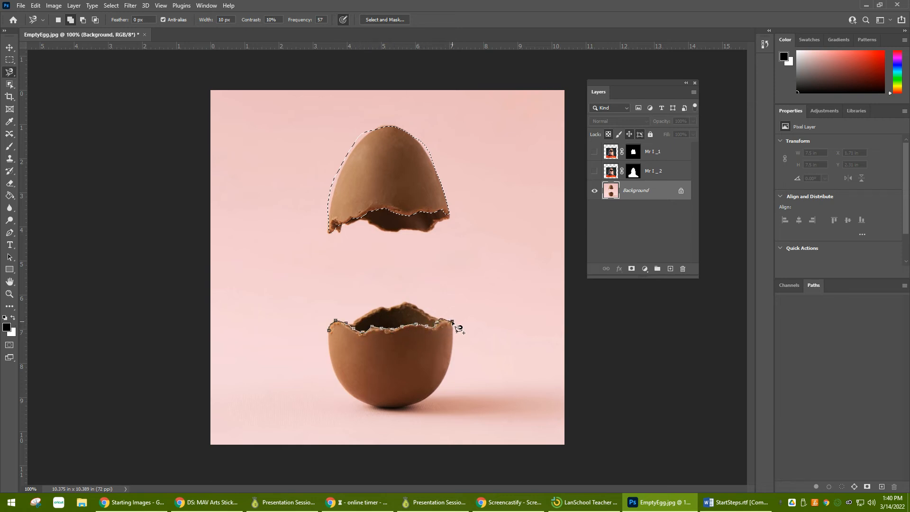
{"action": "left_click", "coordinate": [331, 340]}
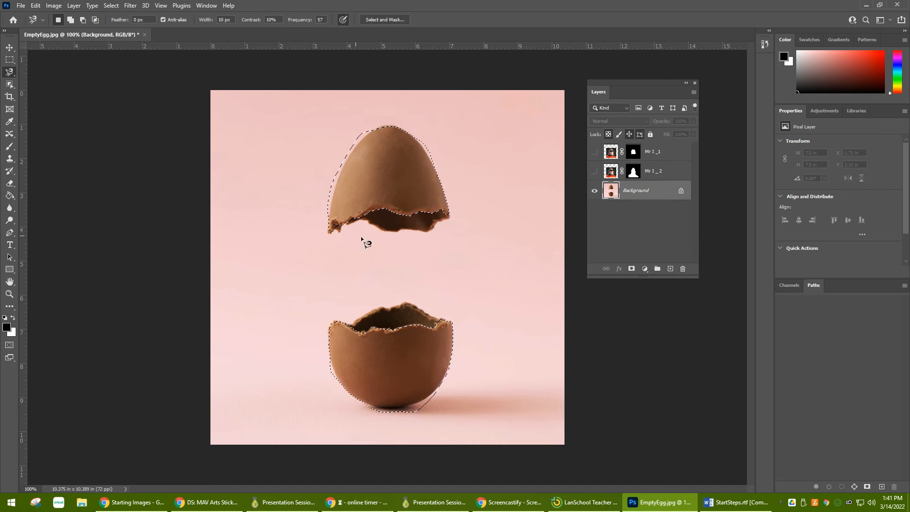
Step: Show the Mr I _ 2 layer, target its layer mask and enlarge the brush to 80 px
{"action": "left_click", "coordinate": [594, 171]}
{"action": "left_click", "coordinate": [634, 175]}
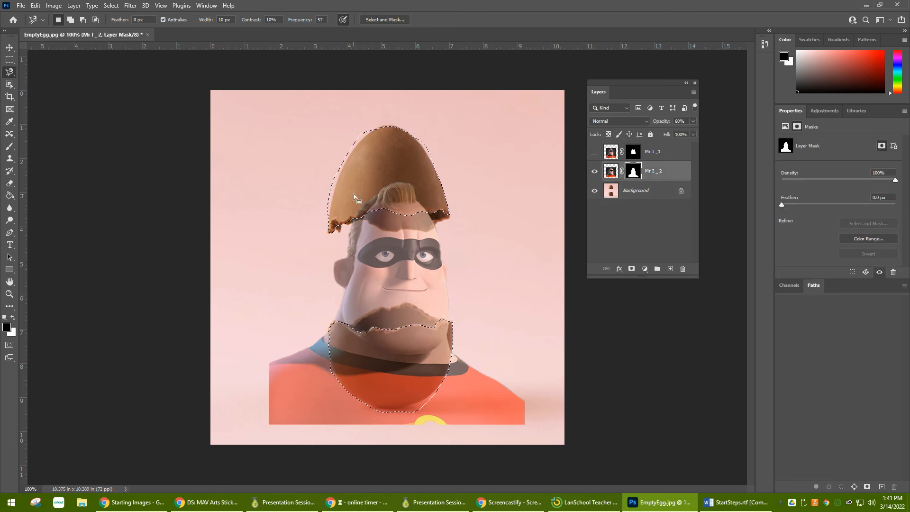
{"action": "key", "text": "b"}
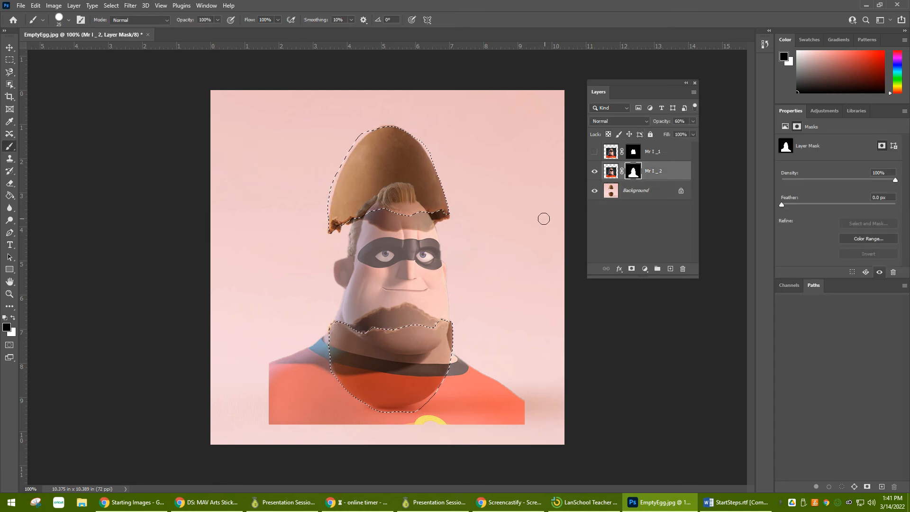
{"action": "key", "text": "bracketright"}
{"action": "key", "text": "bracketright"}
{"action": "key", "text": "bracketright"}
{"action": "key", "text": "bracketright"}
{"action": "key", "text": "bracketright"}
{"action": "key", "text": "bracketright"}
Step: Try hiding the character over both shells by painting black inside the selection on the Mr I _ 2 mask
{"action": "mouse_move", "coordinate": [437, 199]}
{"action": "left_mouse_down"}
{"action": "mouse_move", "coordinate": [218, 240]}
{"action": "mouse_move", "coordinate": [483, 133]}
{"action": "mouse_move", "coordinate": [383, 258]}
{"action": "mouse_move", "coordinate": [386, 360]}
{"action": "mouse_move", "coordinate": [256, 357]}
{"action": "mouse_move", "coordinate": [392, 358]}
{"action": "mouse_move", "coordinate": [524, 376]}
{"action": "mouse_move", "coordinate": [421, 426]}
{"action": "left_mouse_up"}
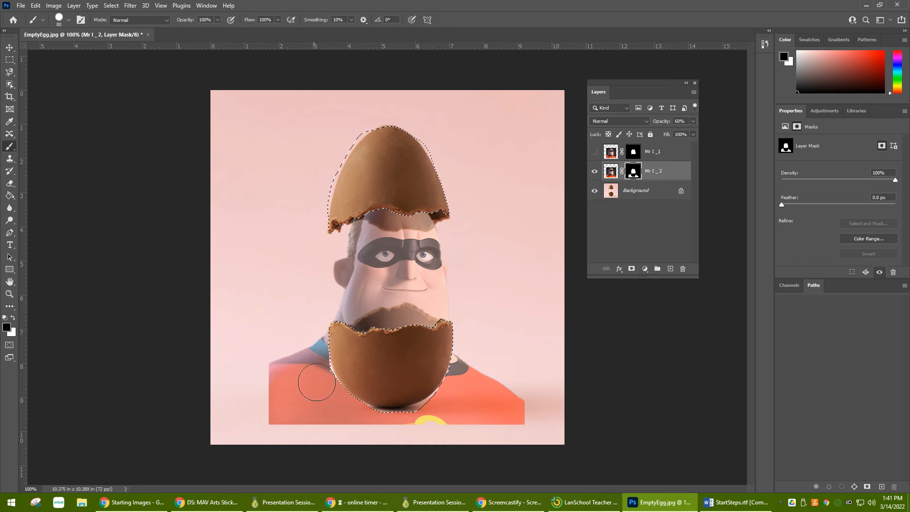
{"action": "key", "text": "ctrl+z"}
{"action": "key", "text": "ctrl+z"}
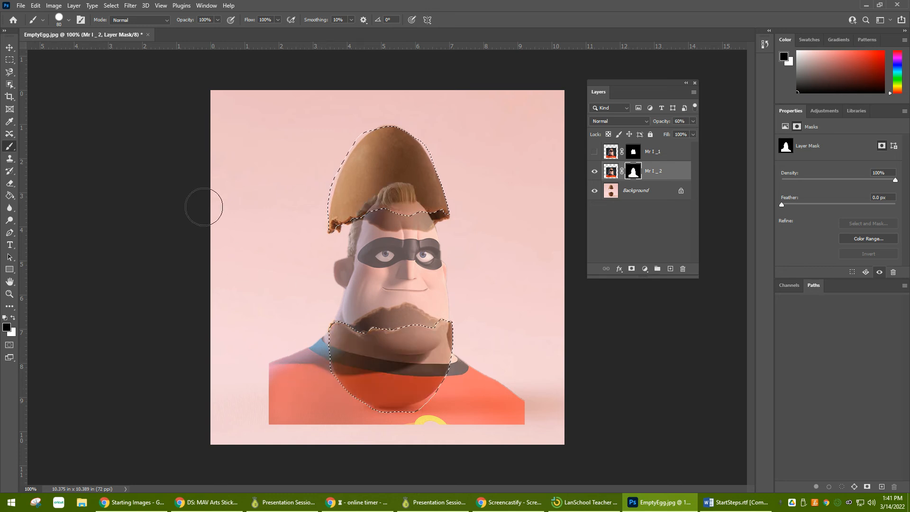
Step: Fill the selected shell areas on the Mr I _ 2 mask with black at 100% opacity in Normal mode
{"action": "left_click", "coordinate": [79, 5]}
{"action": "mouse_move", "coordinate": [36, 5]}
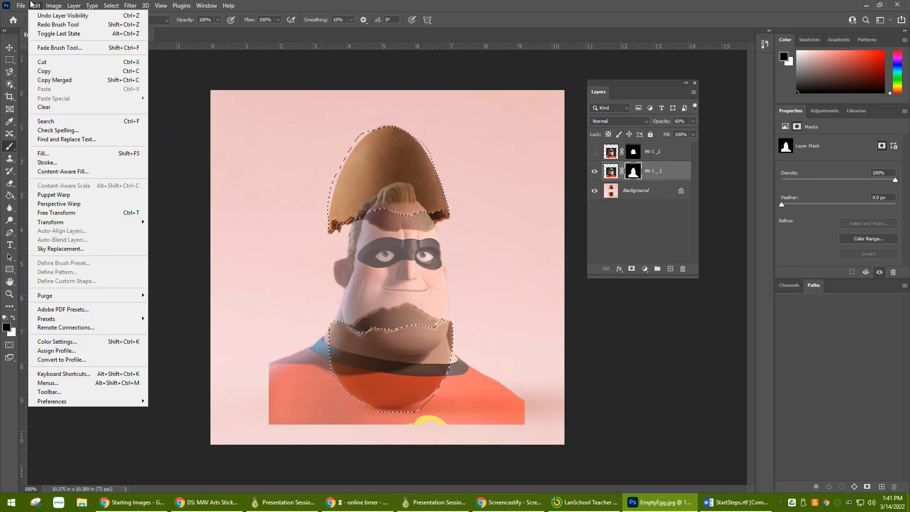
{"action": "left_click", "coordinate": [57, 154]}
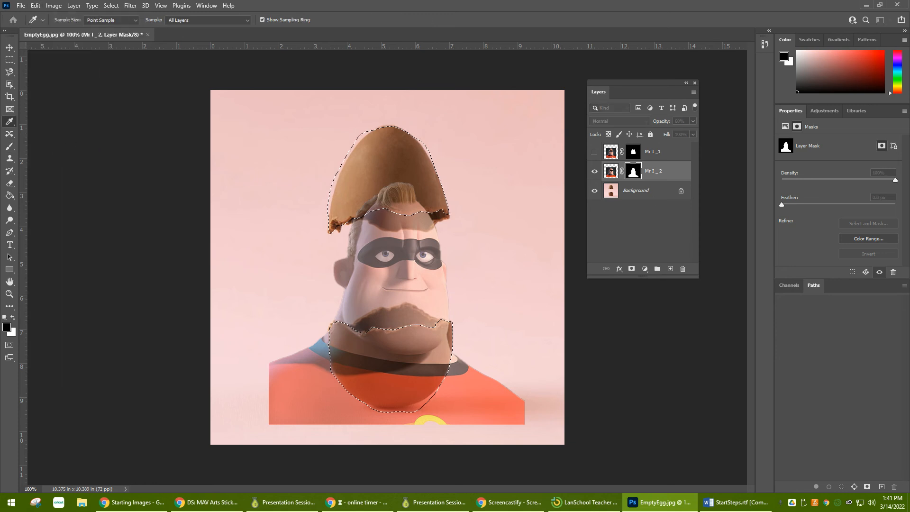
{"action": "left_click", "coordinate": [264, 152]}
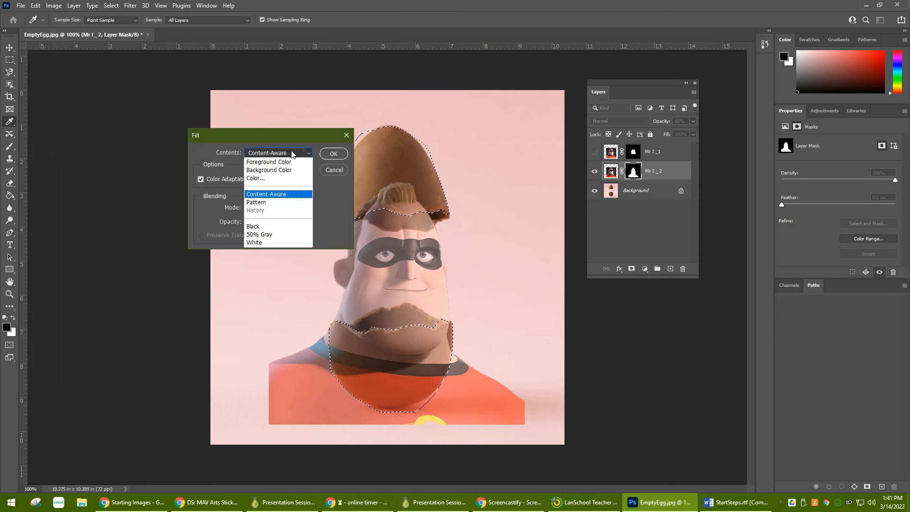
{"action": "left_click", "coordinate": [268, 226]}
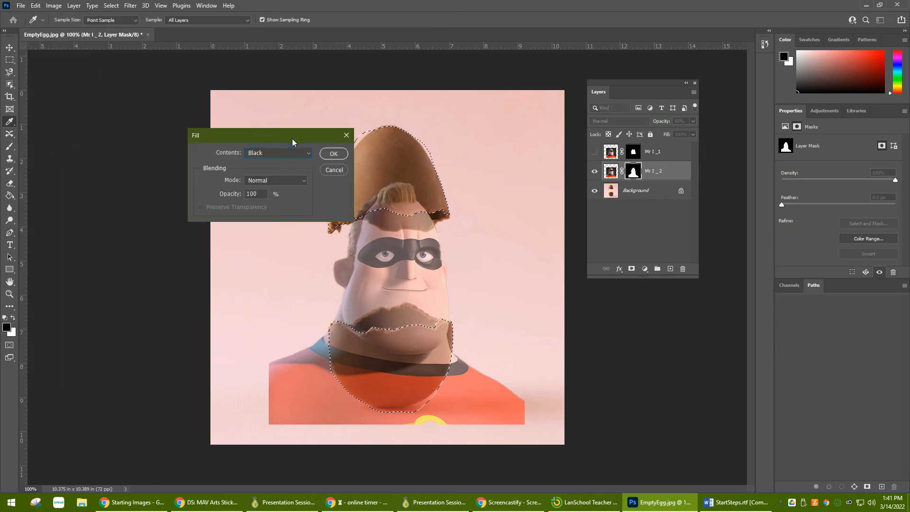
{"action": "left_click", "coordinate": [279, 117]}
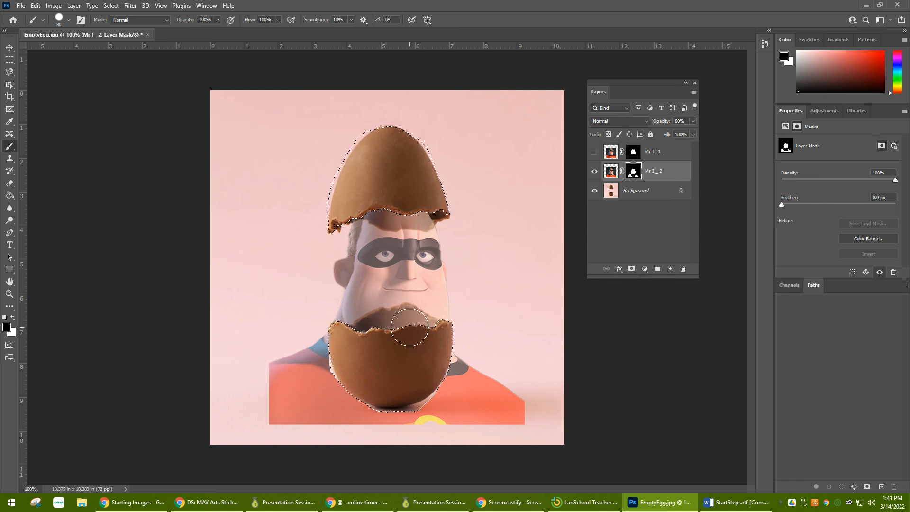
Step: Clear the selection and paint black on the Mr I _ 2 mask over the shoulders and suit around the lower shell
{"action": "key", "text": "ctrl+d"}
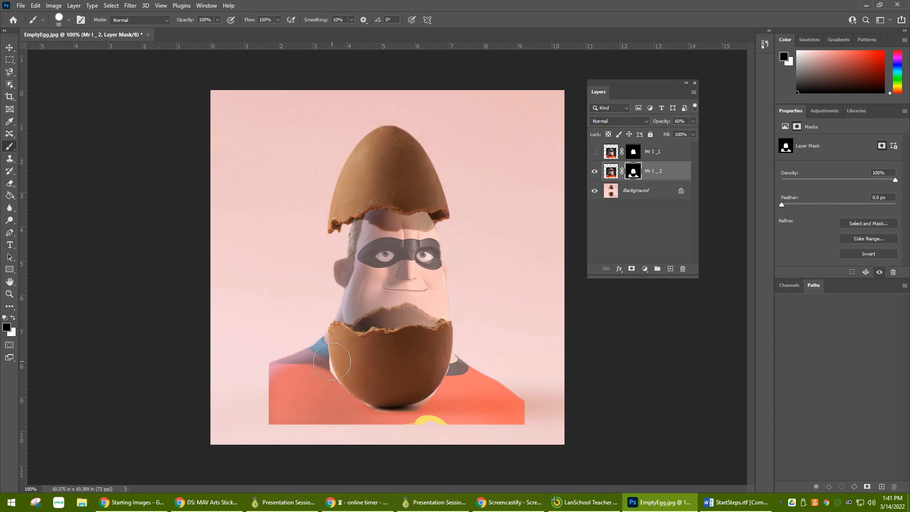
{"action": "mouse_move", "coordinate": [313, 351]}
{"action": "left_mouse_down"}
{"action": "mouse_move", "coordinate": [286, 415]}
{"action": "mouse_move", "coordinate": [333, 384]}
{"action": "mouse_move", "coordinate": [321, 410]}
{"action": "mouse_move", "coordinate": [296, 413]}
{"action": "mouse_move", "coordinate": [546, 411]}
{"action": "mouse_move", "coordinate": [506, 381]}
{"action": "mouse_move", "coordinate": [408, 390]}
{"action": "mouse_move", "coordinate": [442, 356]}
{"action": "left_mouse_up"}
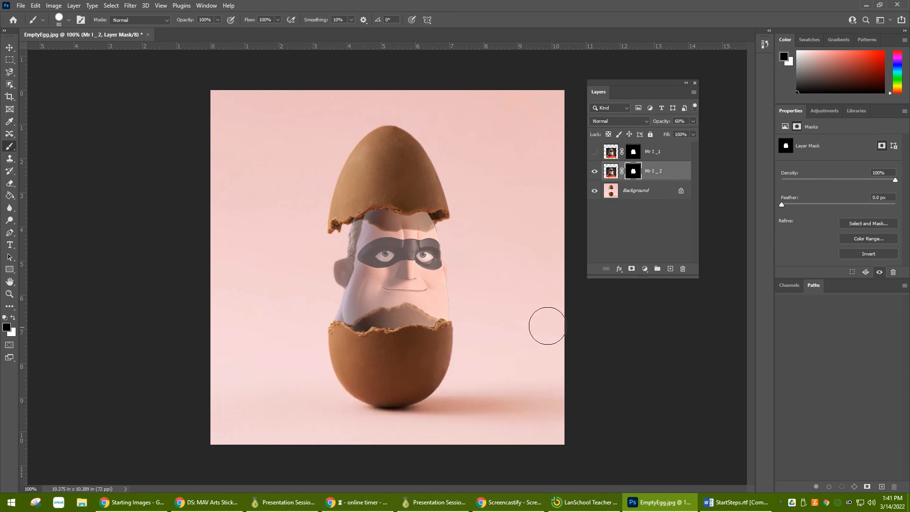
Step: Compare the Mr I _1 and Mr I _ 2 layers by toggling their visibility, and raise Mr I _ 2 to 100% opacity
{"action": "left_click", "coordinate": [596, 175]}
{"action": "left_click", "coordinate": [594, 152]}
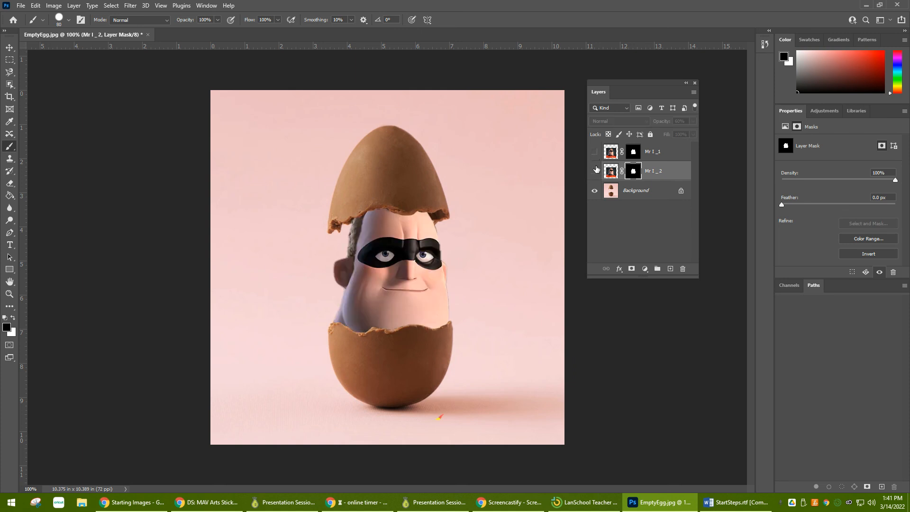
{"action": "left_click", "coordinate": [596, 171]}
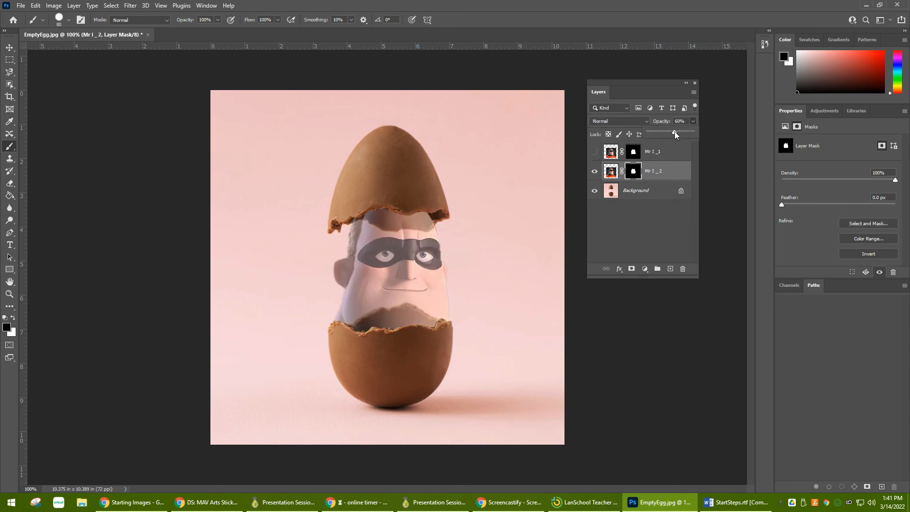
{"action": "left_click_drag", "start_coordinate": [675, 132], "coordinate": [700, 166]}
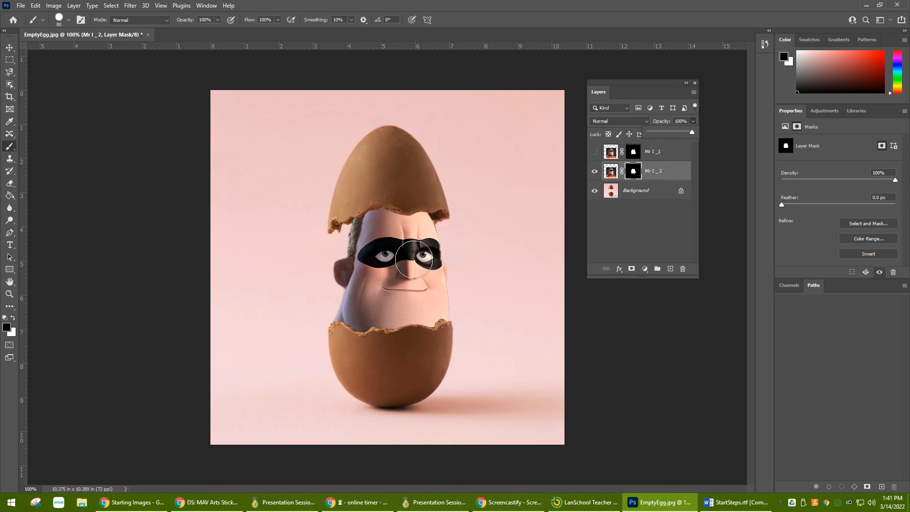
Step: Check the masked edges of the composite at 200% and start saving the document
{"action": "key", "text": "ctrl+minus"}
{"action": "key", "text": "ctrl+plus"}
{"action": "key", "text": "ctrl+plus"}
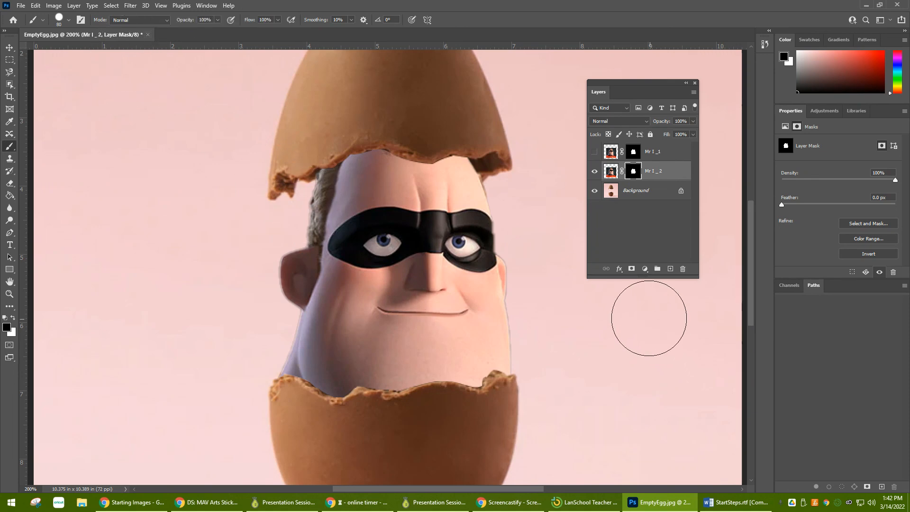
{"action": "key", "text": "ctrl+s"}
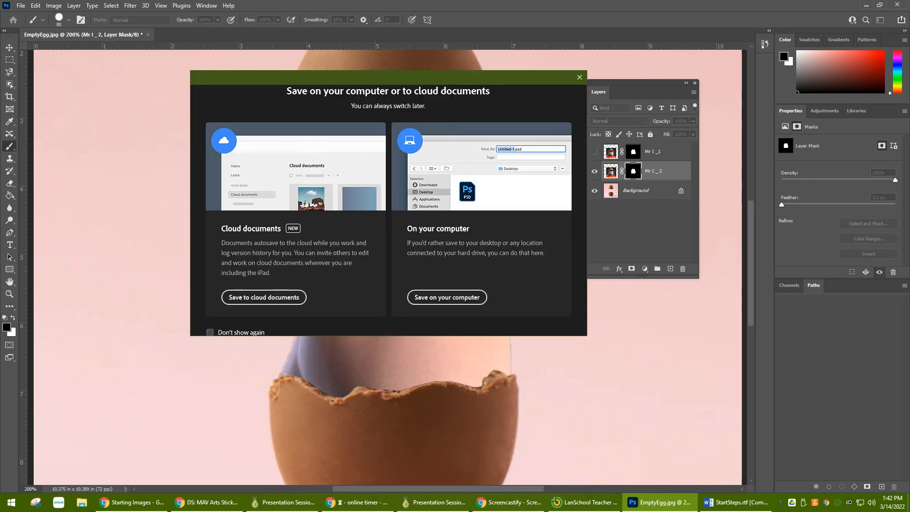